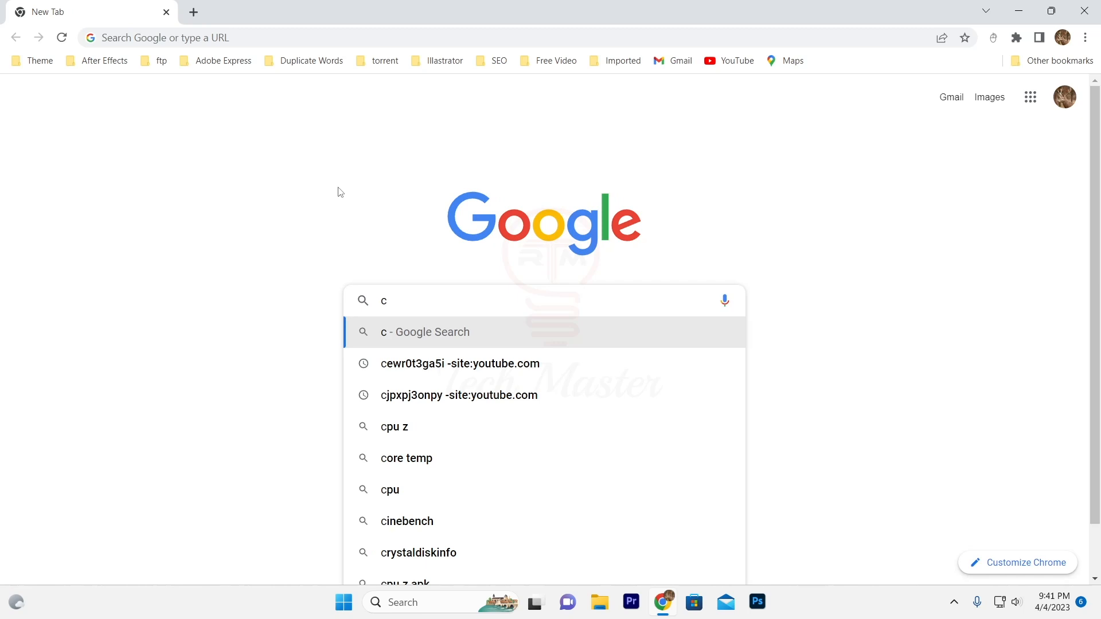
- Search Google for "cpu z" and open CPUID's official CPU-Z page for the Windows version
text(pu )
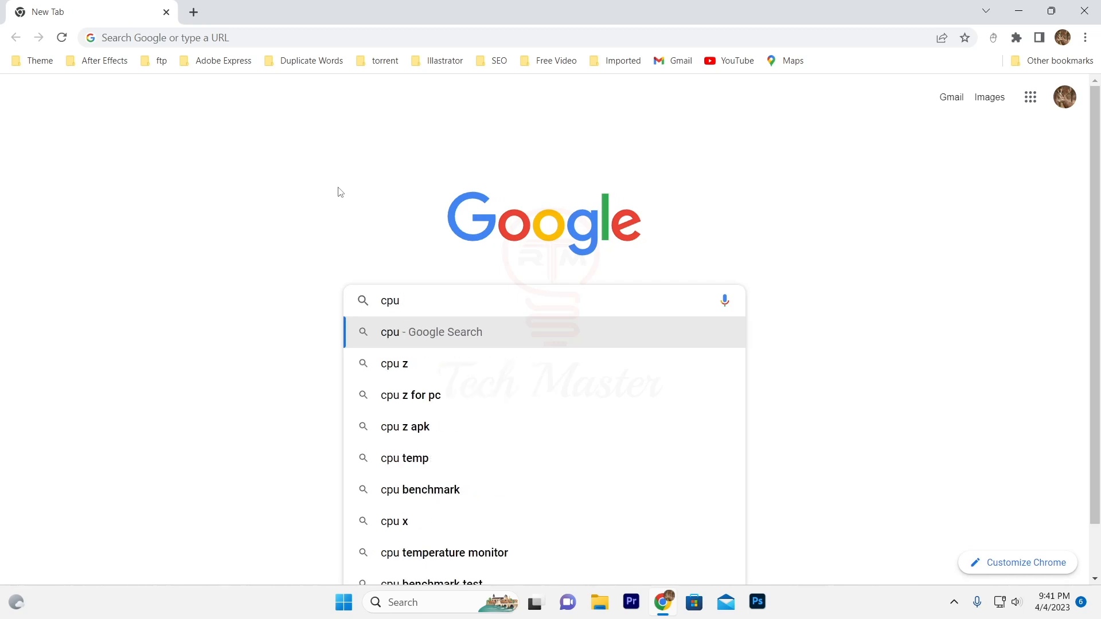
text(z)
click(400, 338)
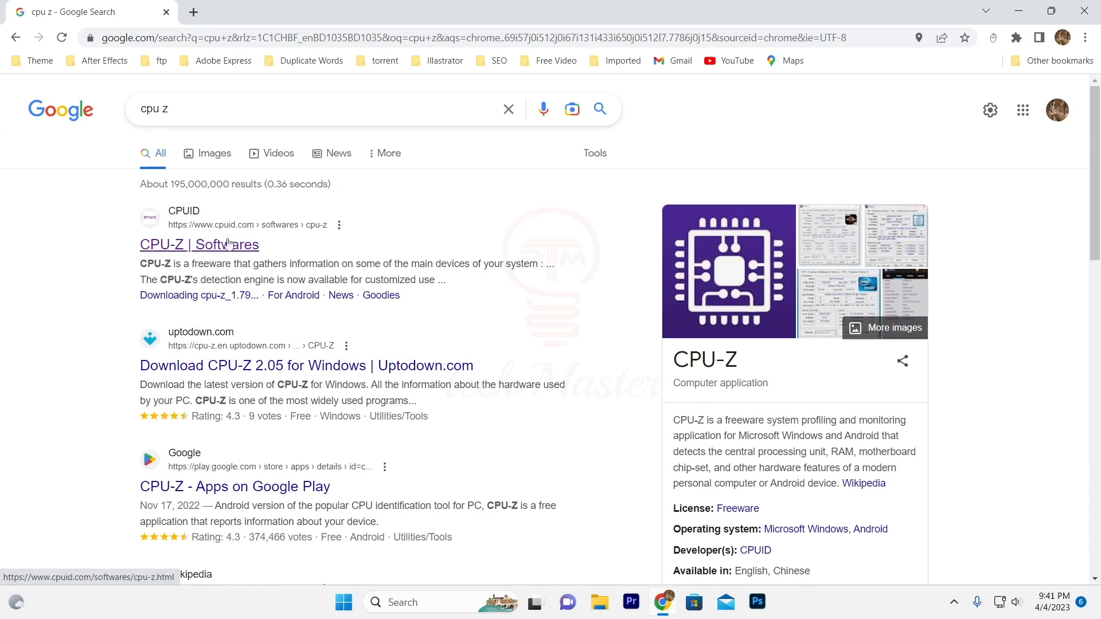
click(208, 248)
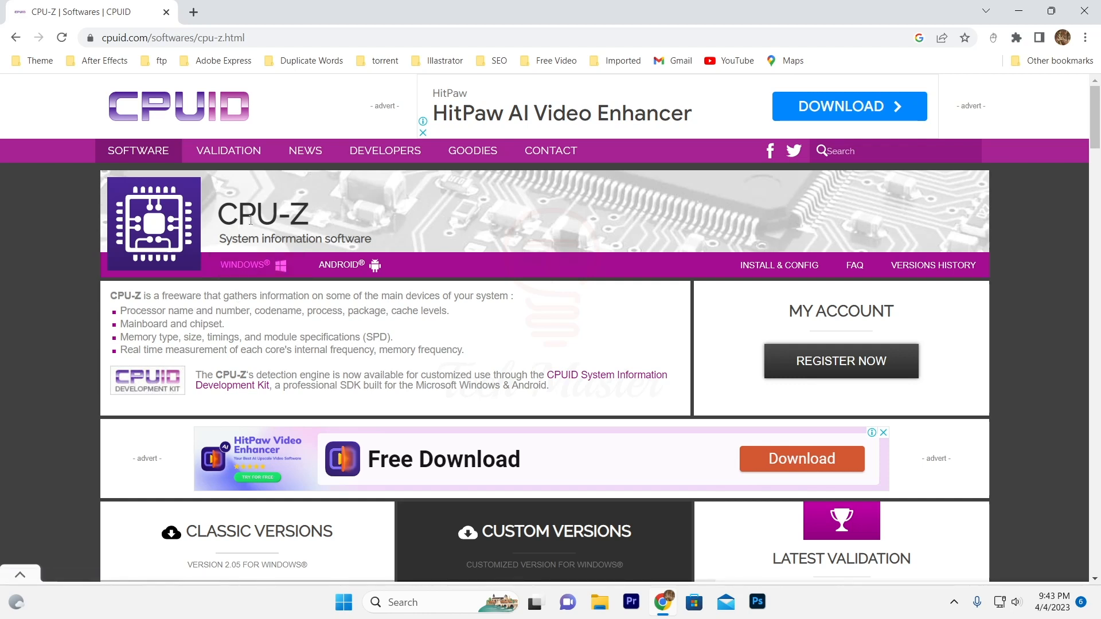
click(257, 269)
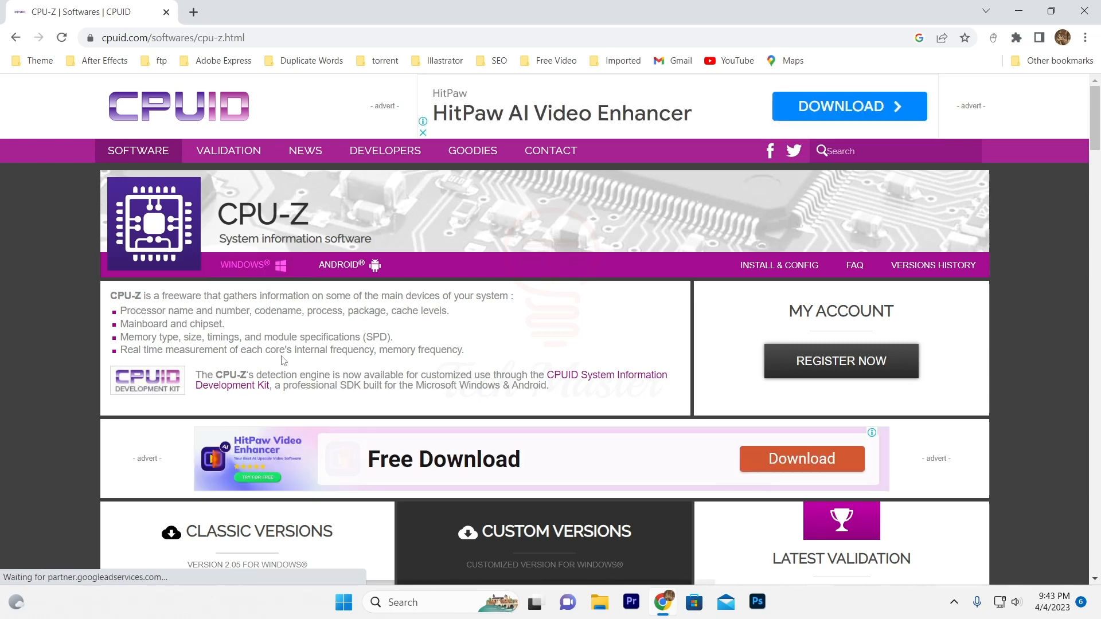
- Download the English setup from the classic versions of CPU-Z 2.05, dismissing the advert on the way
scroll(300, 331, down, 7)
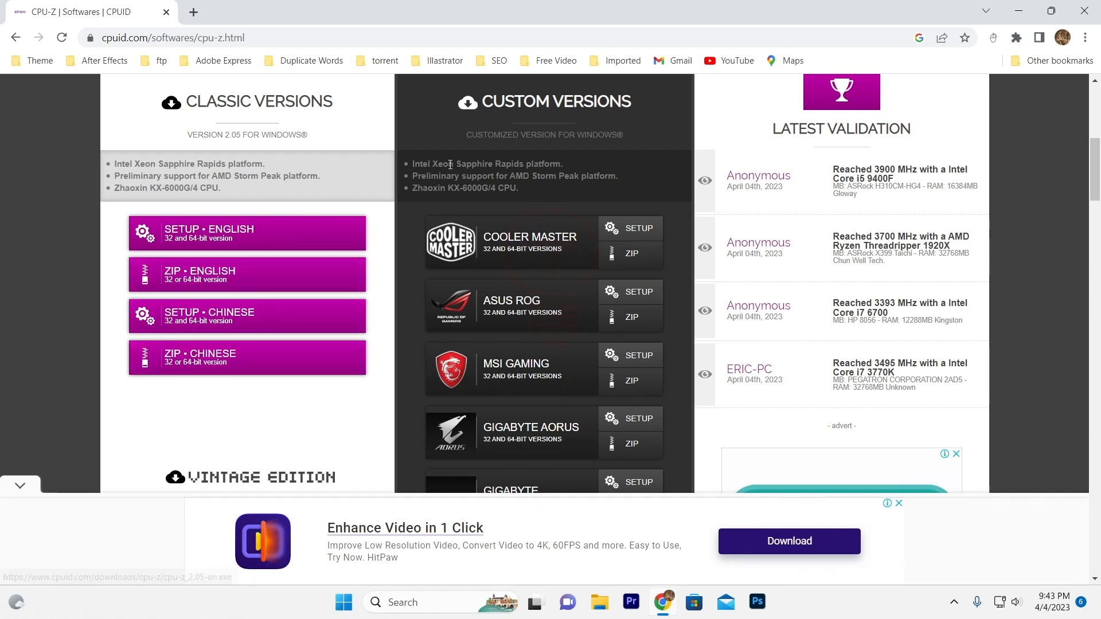
drag(489, 98, 636, 111)
click(637, 112)
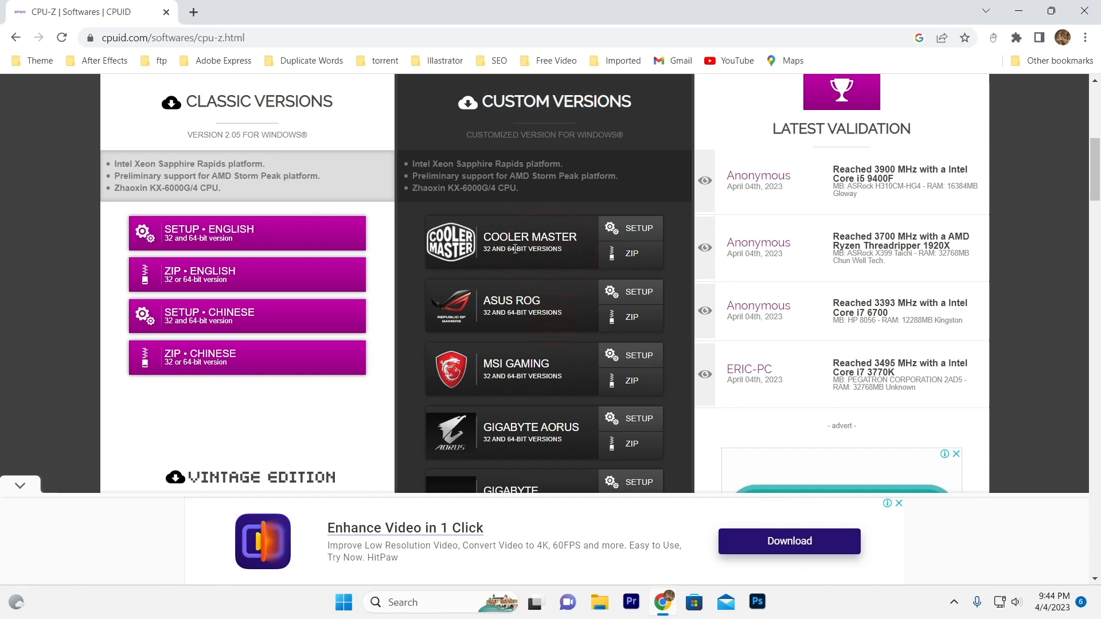
scroll(539, 309, down, 6)
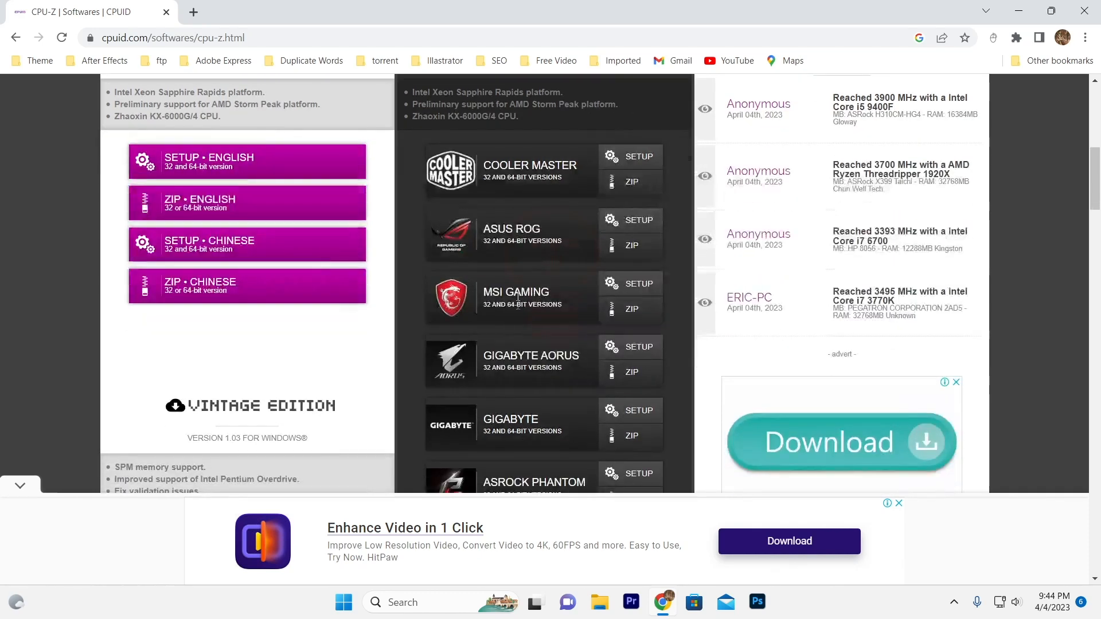
scroll(519, 347, up, 6)
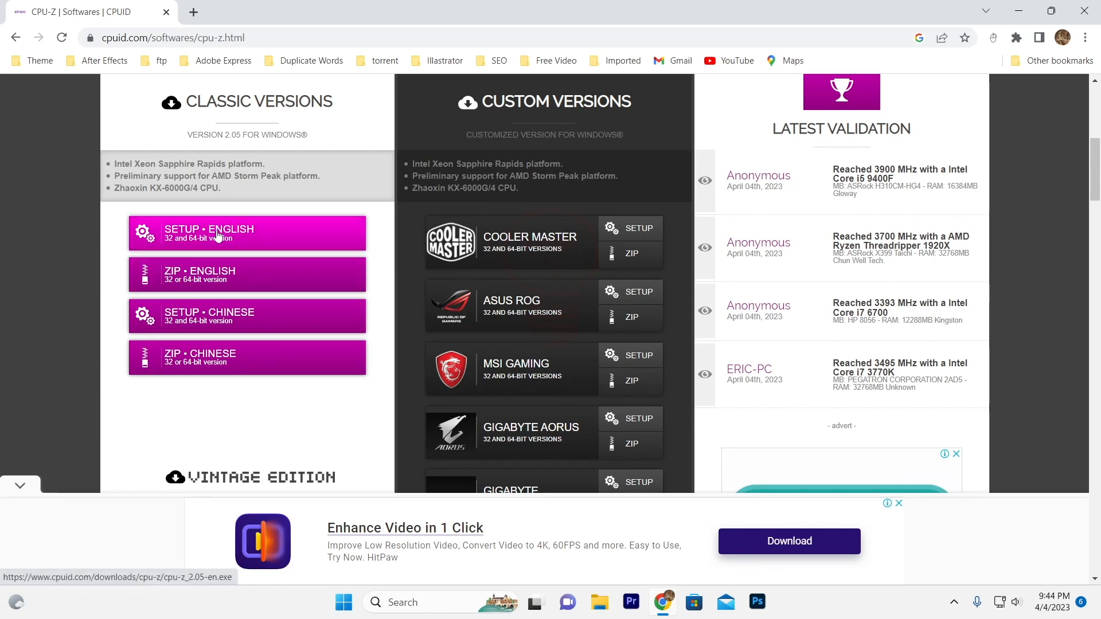
click(202, 238)
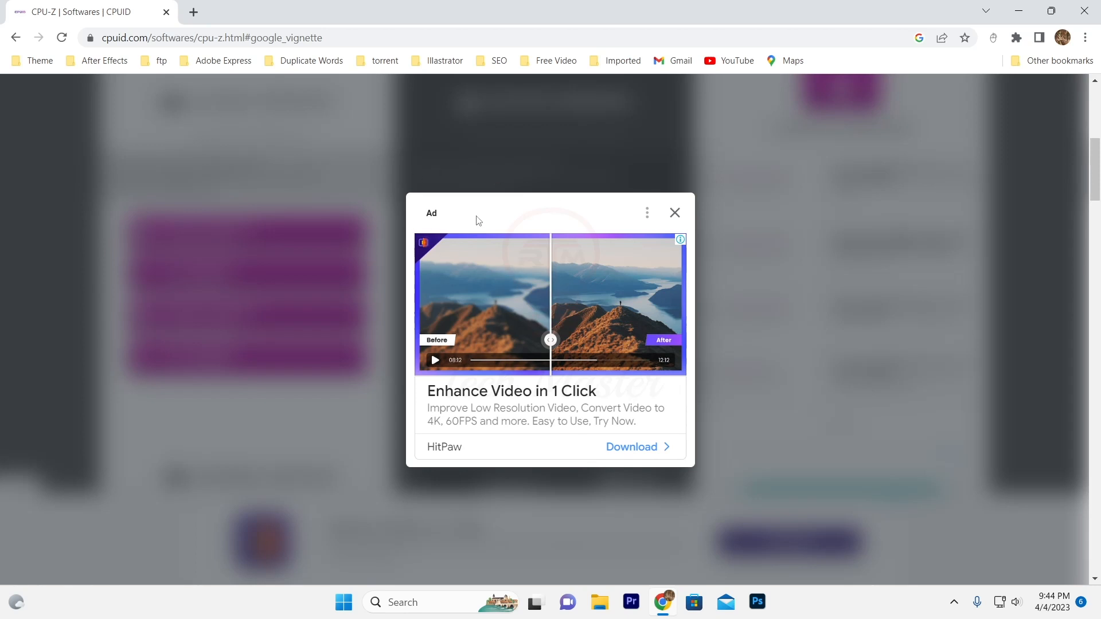
click(675, 214)
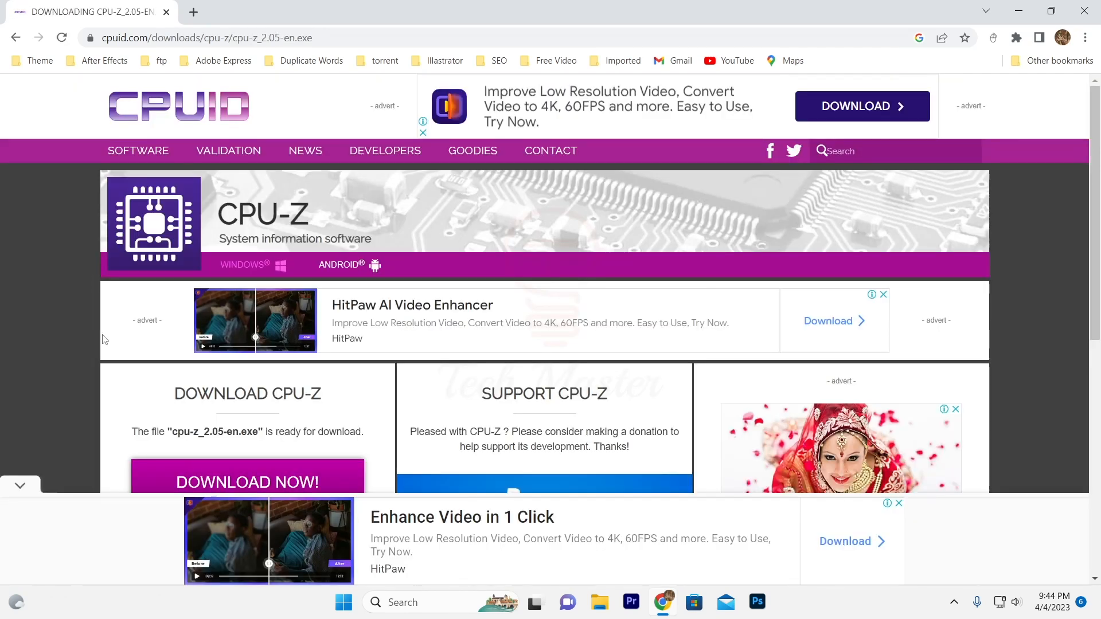
scroll(103, 339, down, 1)
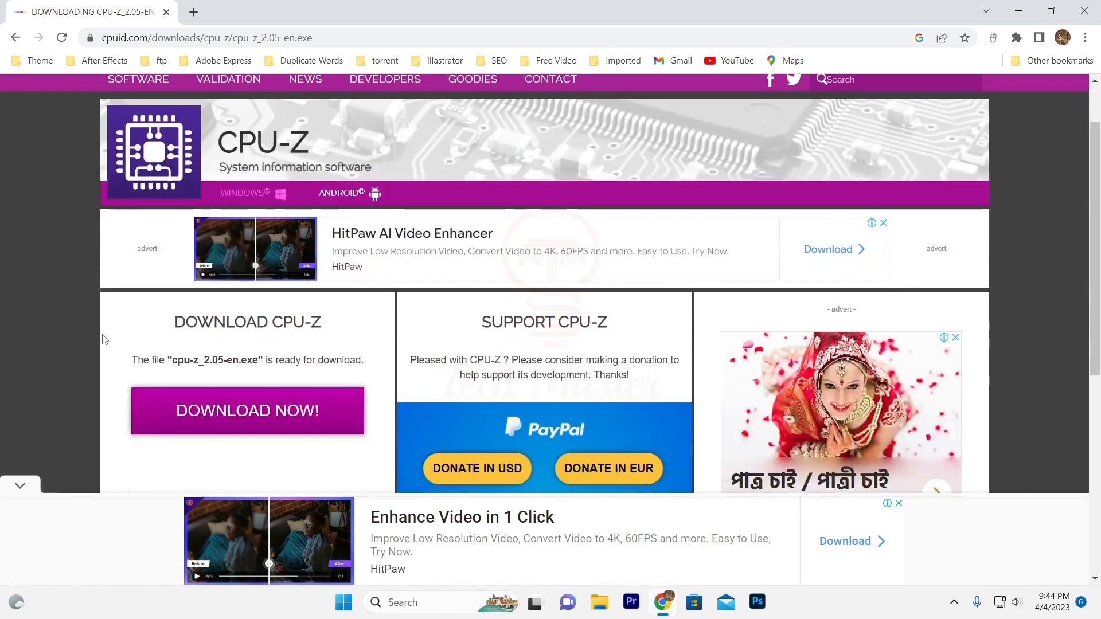
click(261, 415)
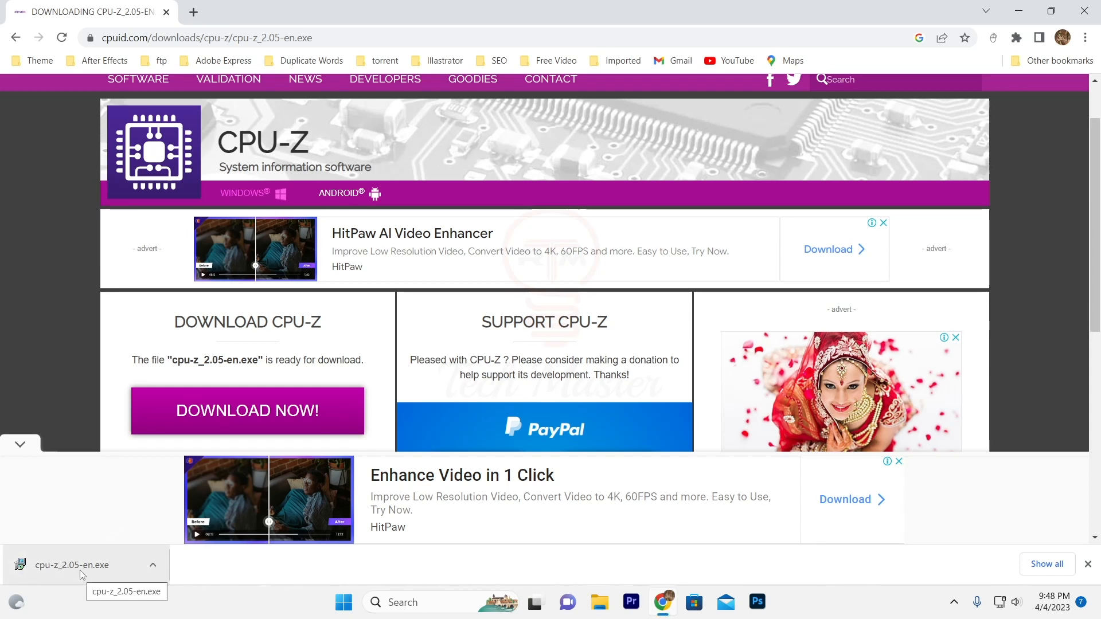
- Show the downloaded cpu-z_2.05-en.exe in its folder and run the installer
click(156, 569)
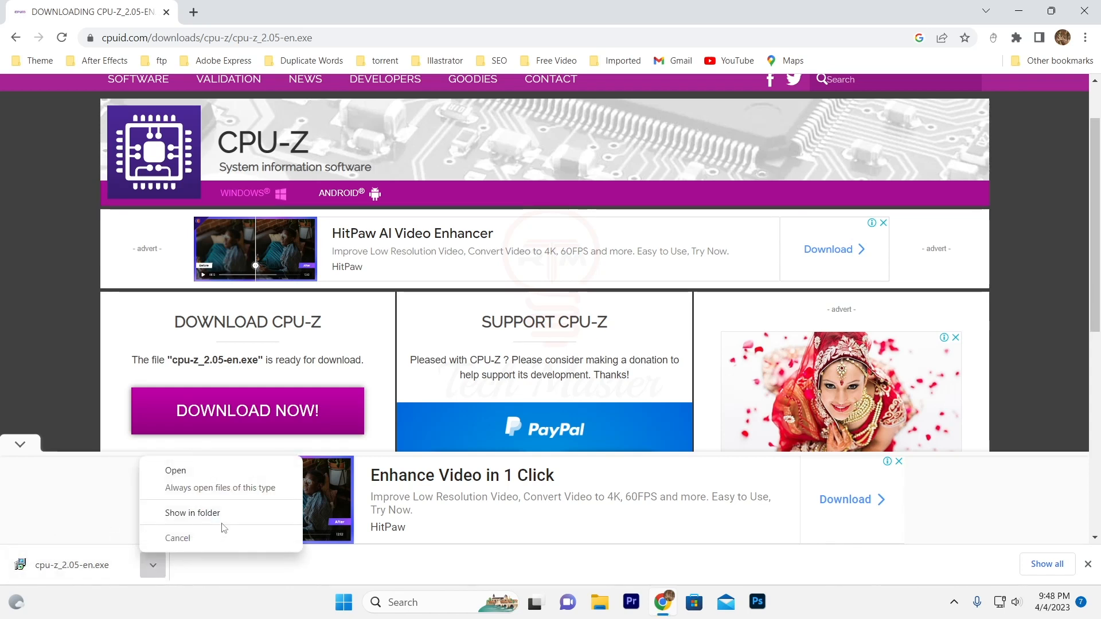
click(209, 514)
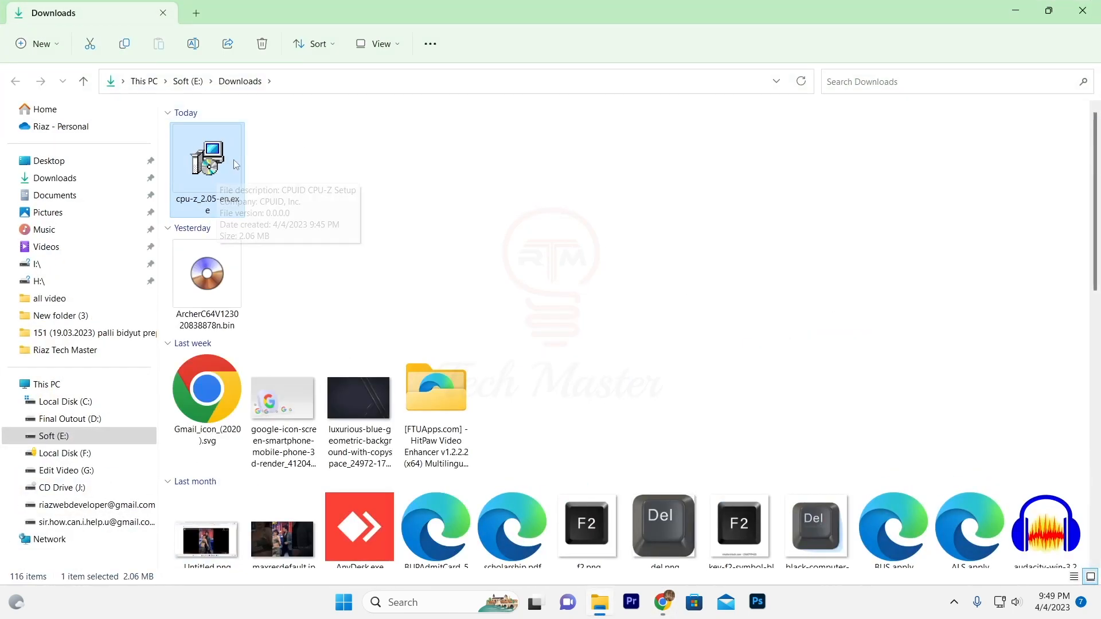
double_click(213, 172)
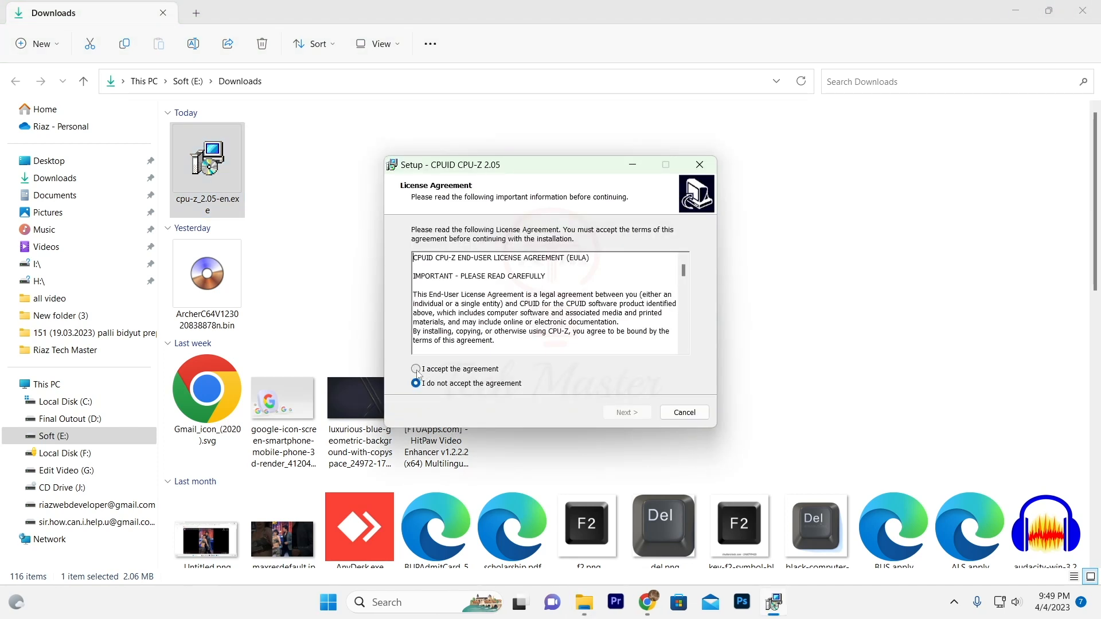
- Accept the license agreement, install CPU-Z with the default folders and a desktop icon, and close the readme file
click(415, 369)
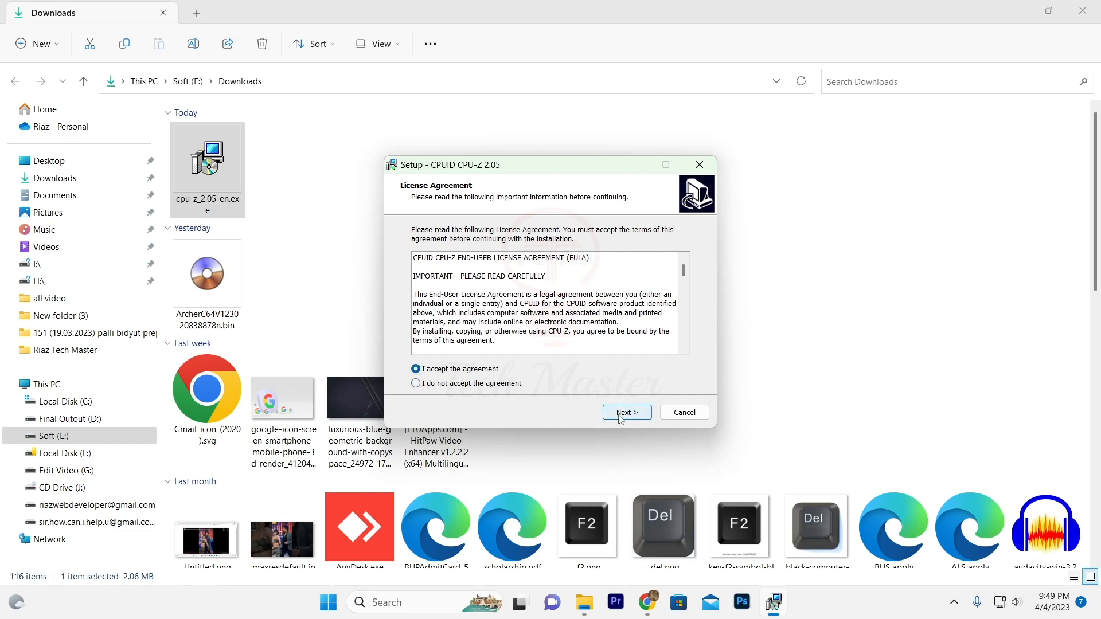
click(621, 417)
click(625, 417)
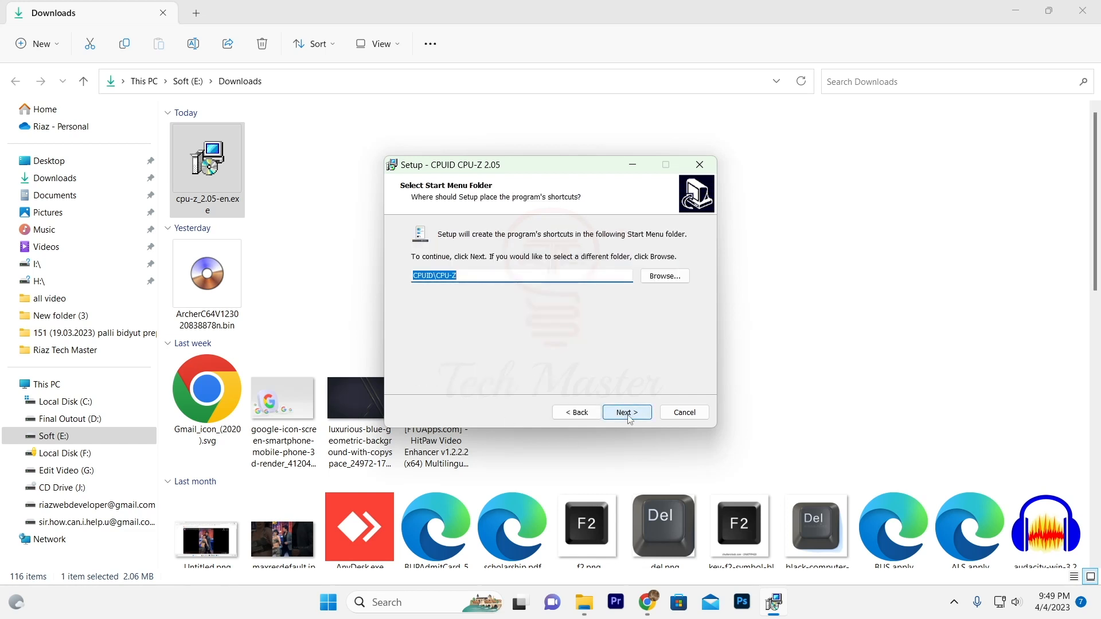
click(627, 413)
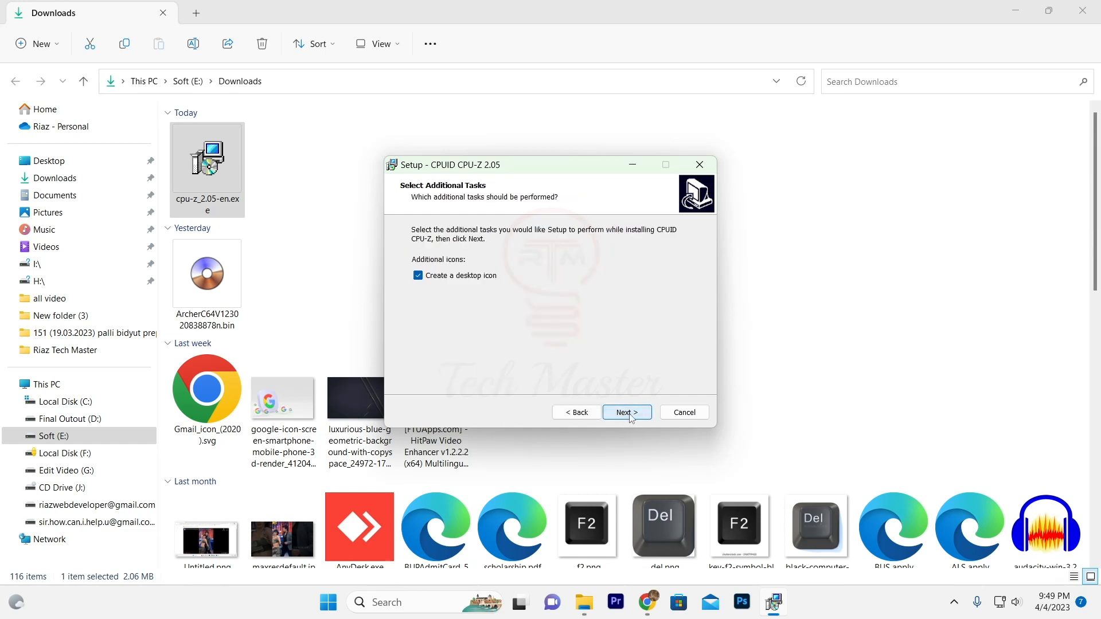
click(627, 413)
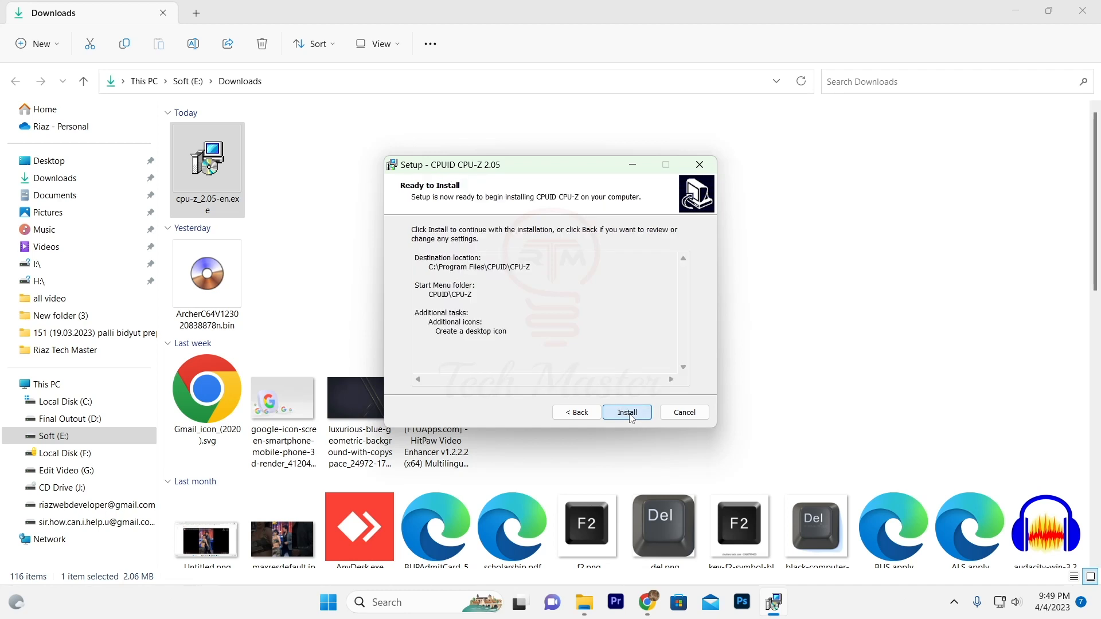
click(639, 420)
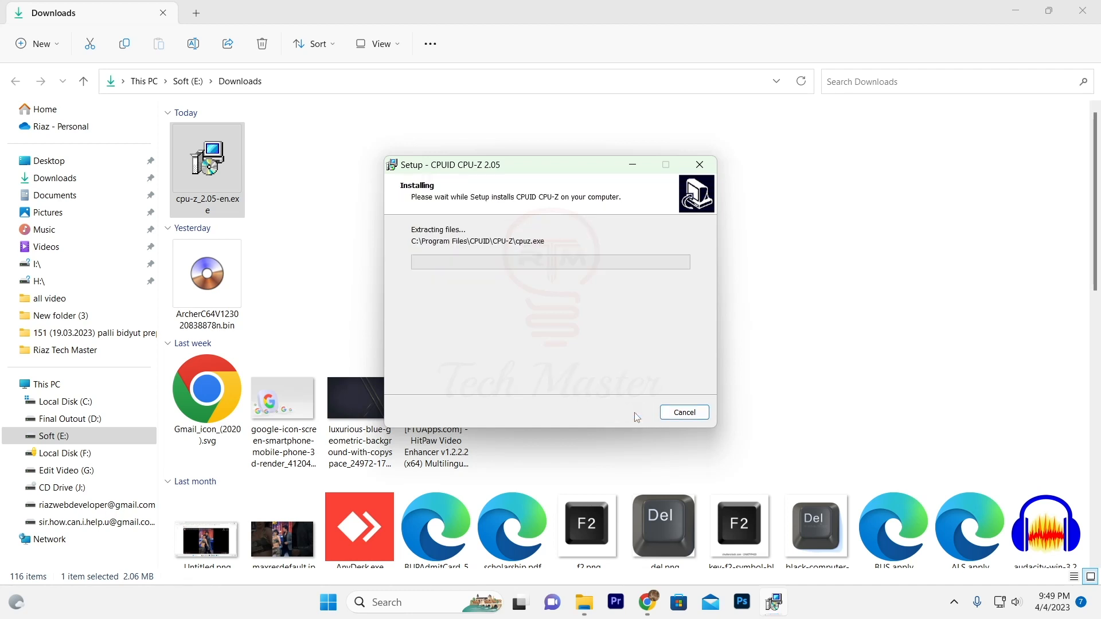
click(624, 414)
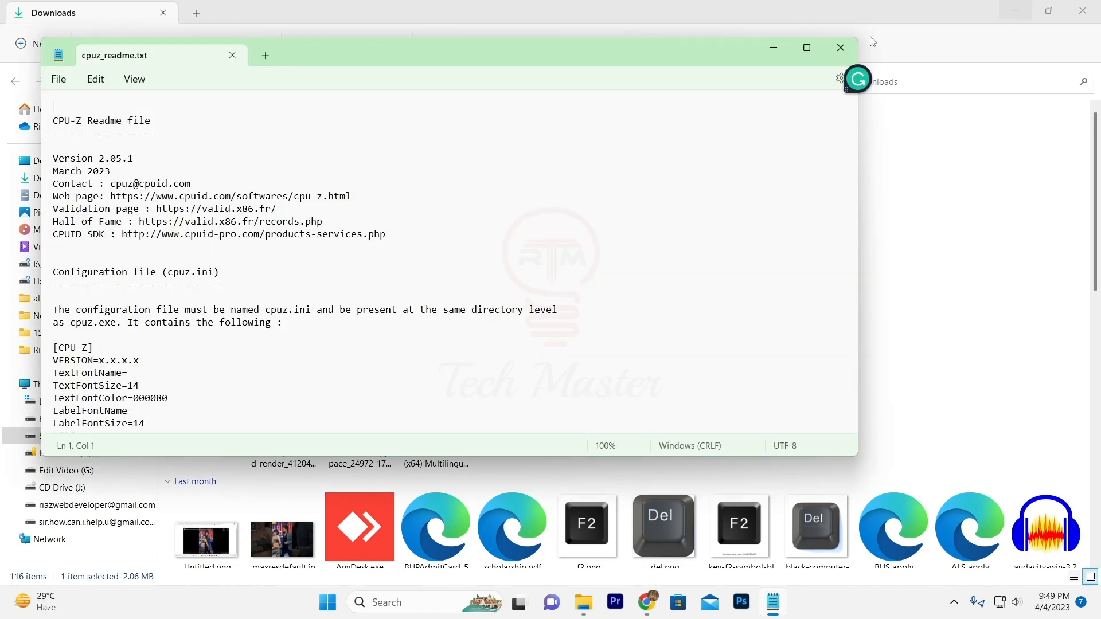
click(841, 47)
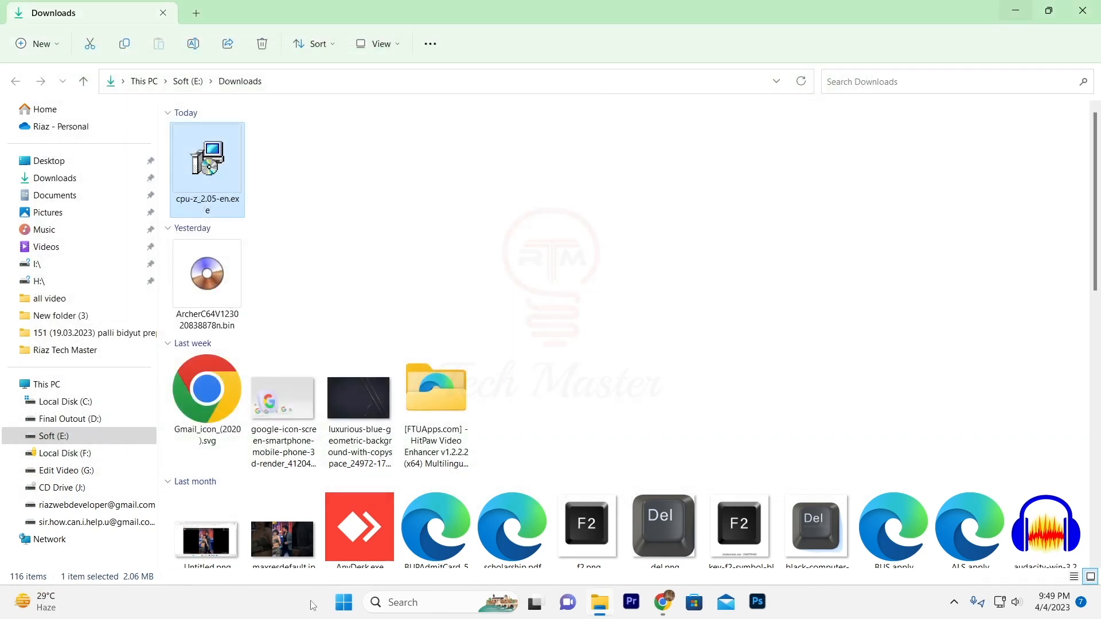
- Find and launch CPU-Z from the Windows search, and view the Mainboard details for the motherboard model
click(344, 602)
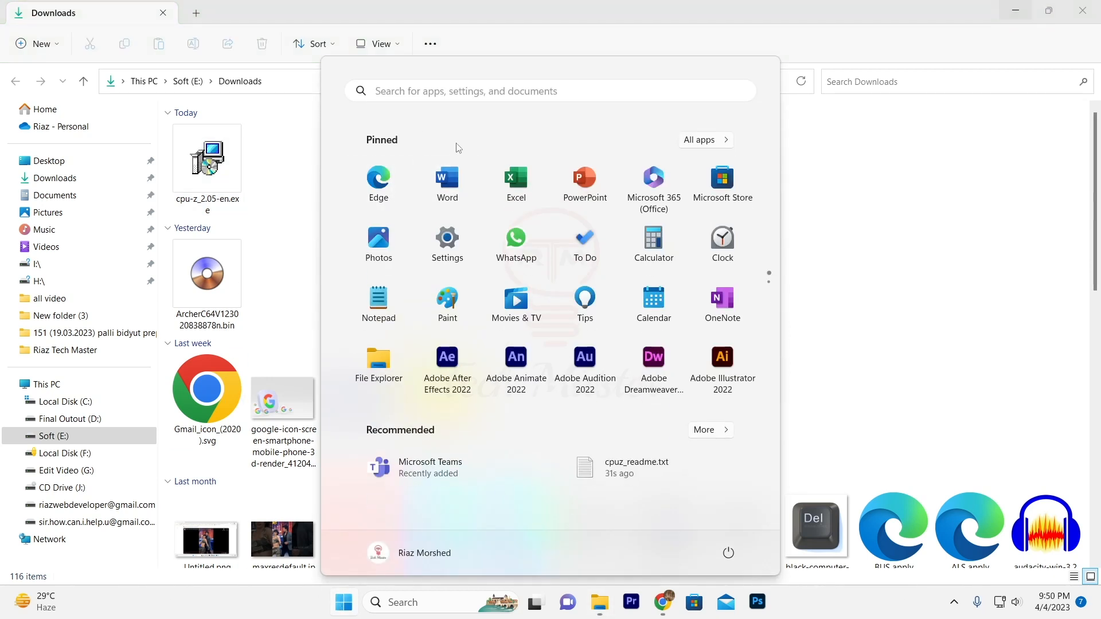
text(cp)
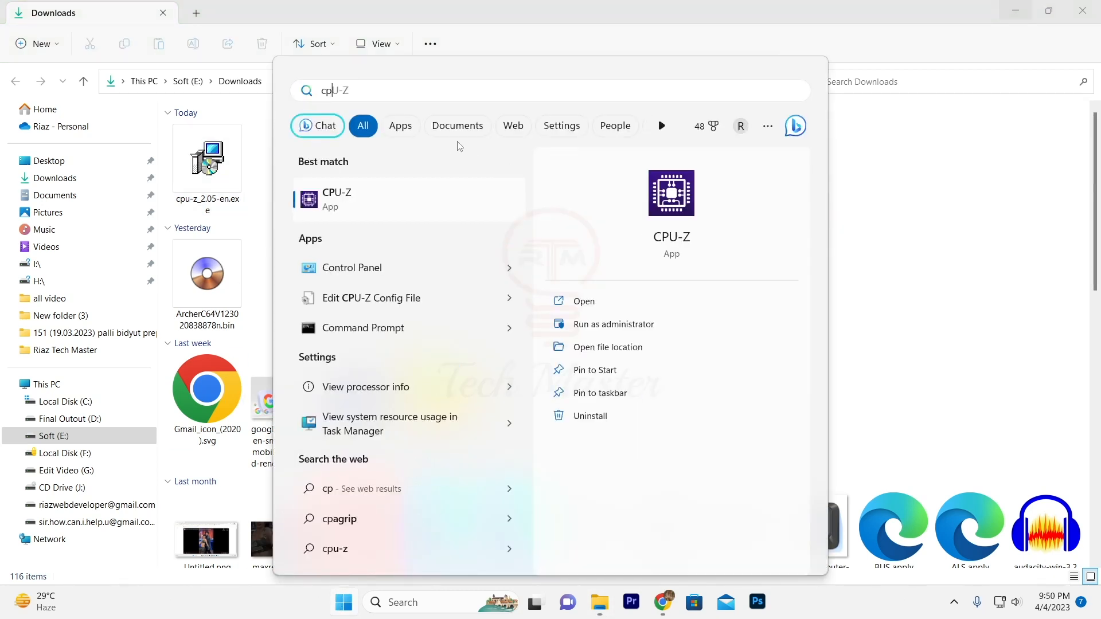
click(352, 207)
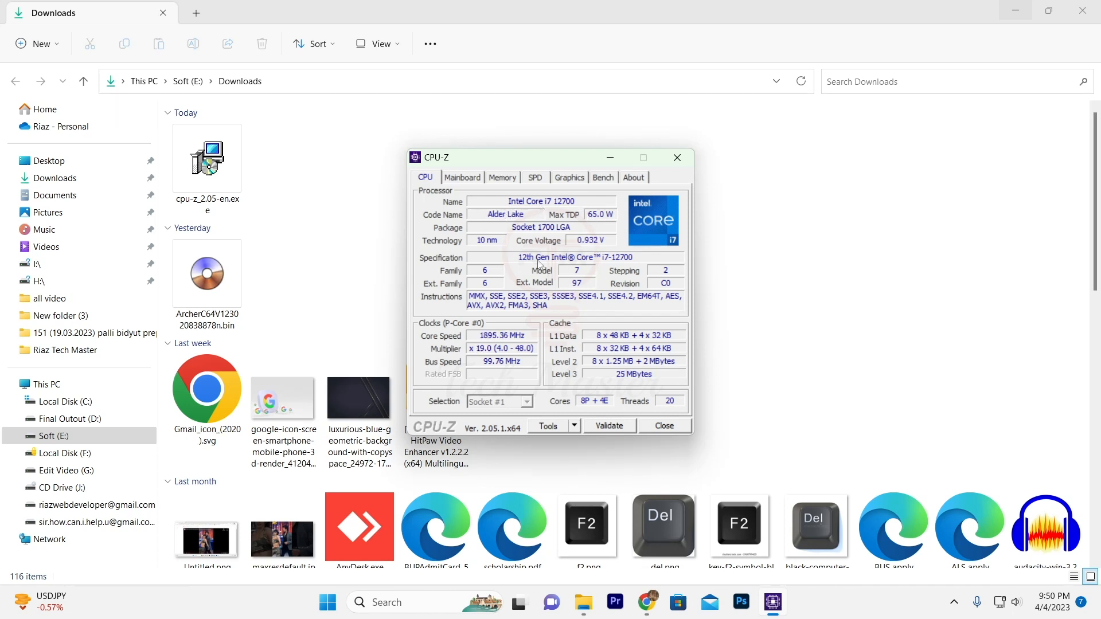
click(472, 181)
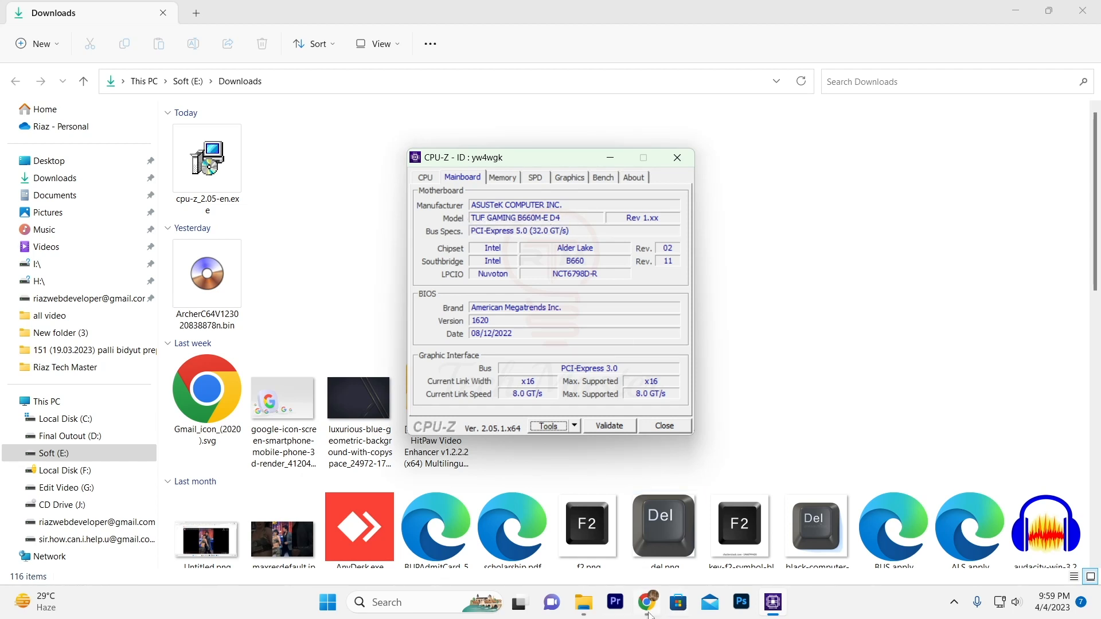
- Switch to Chrome, search Google for "tuf gaming b660m-e d4", refine it to "tuf gaming b660m-e d4 driver" and open the ASUS Global result
click(646, 601)
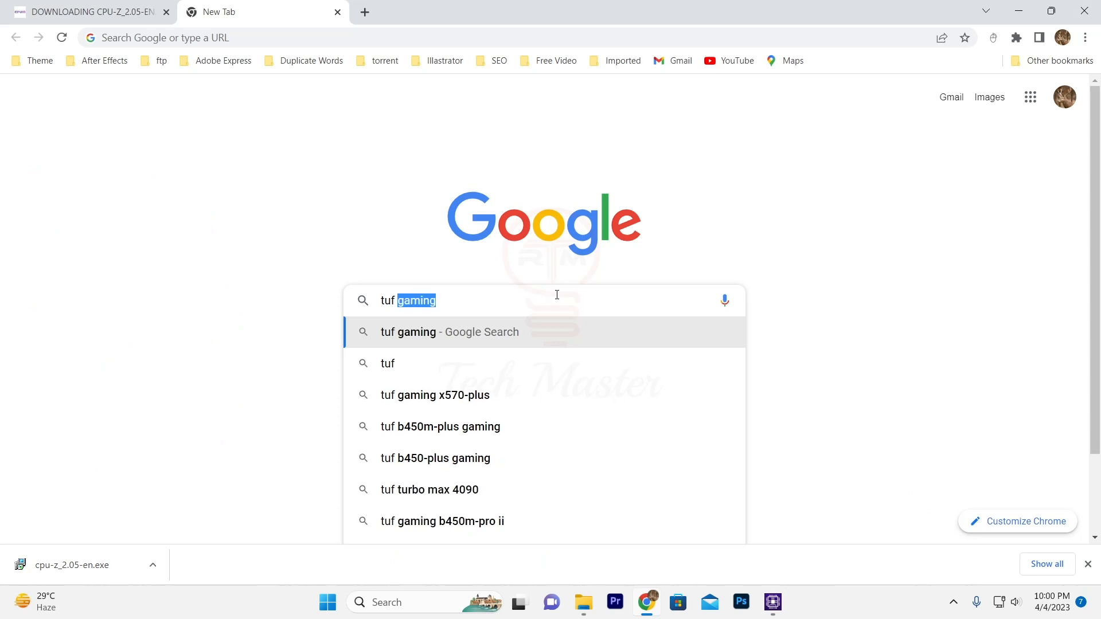
text(gaming b660)
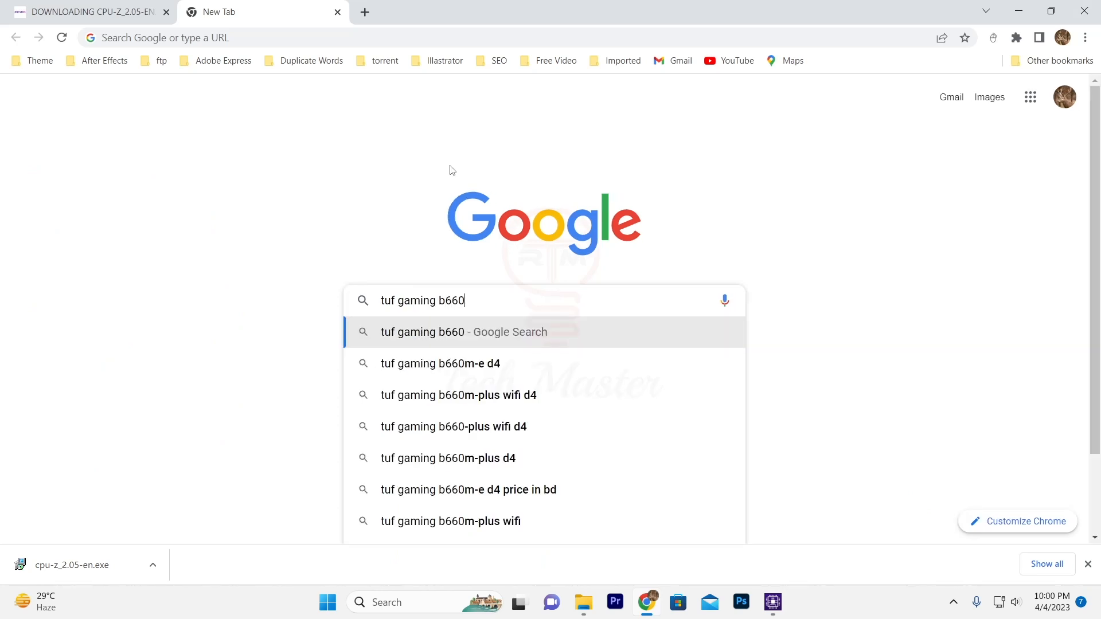
click(509, 363)
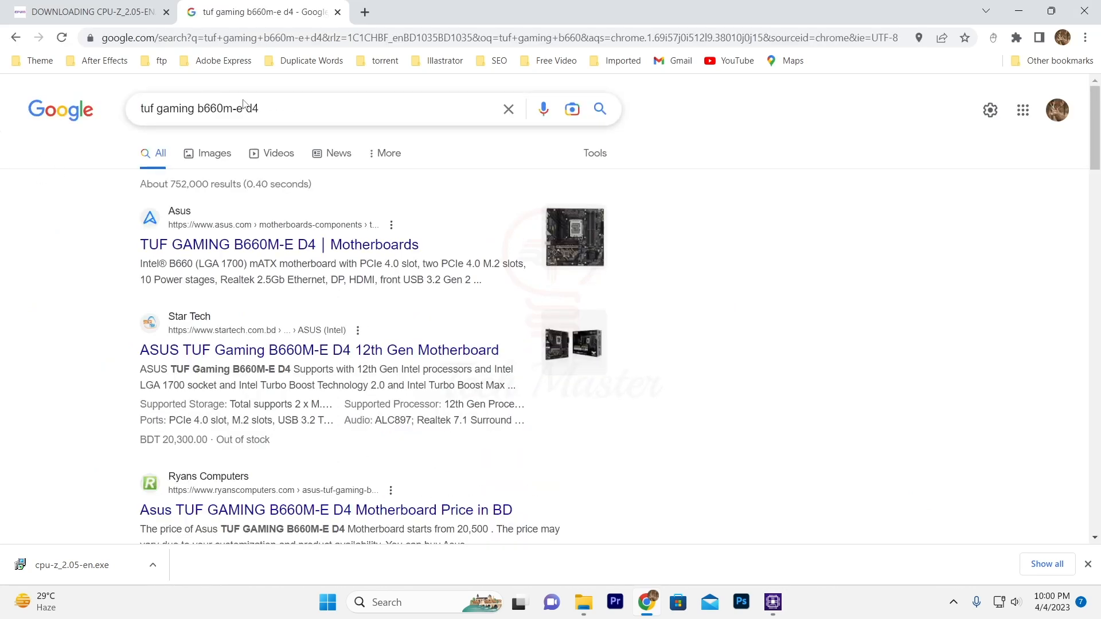
click(295, 110)
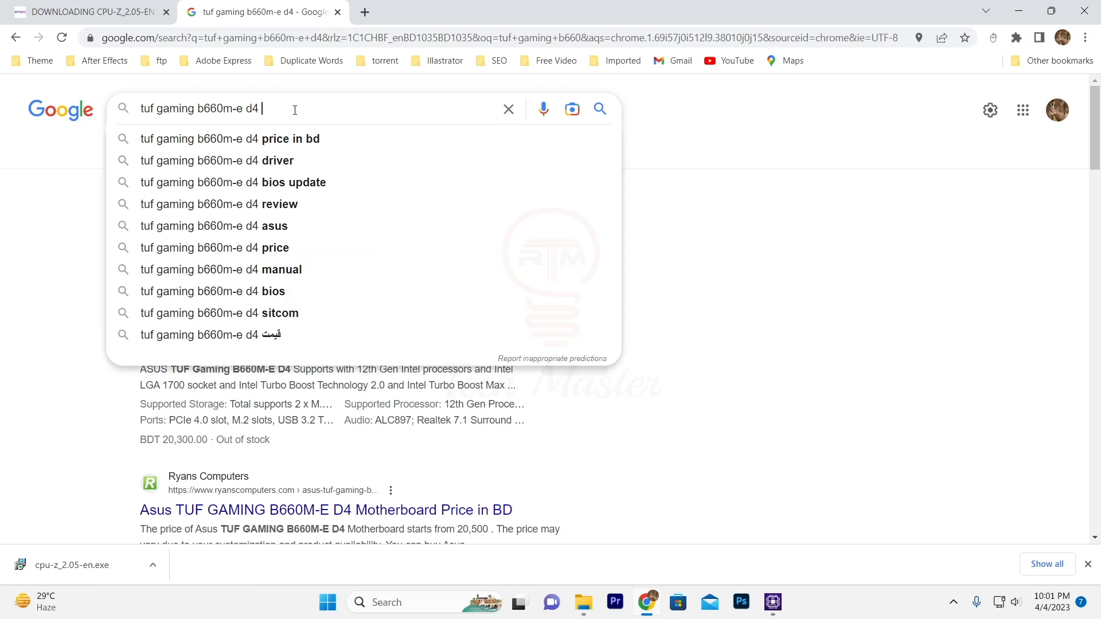
click(277, 160)
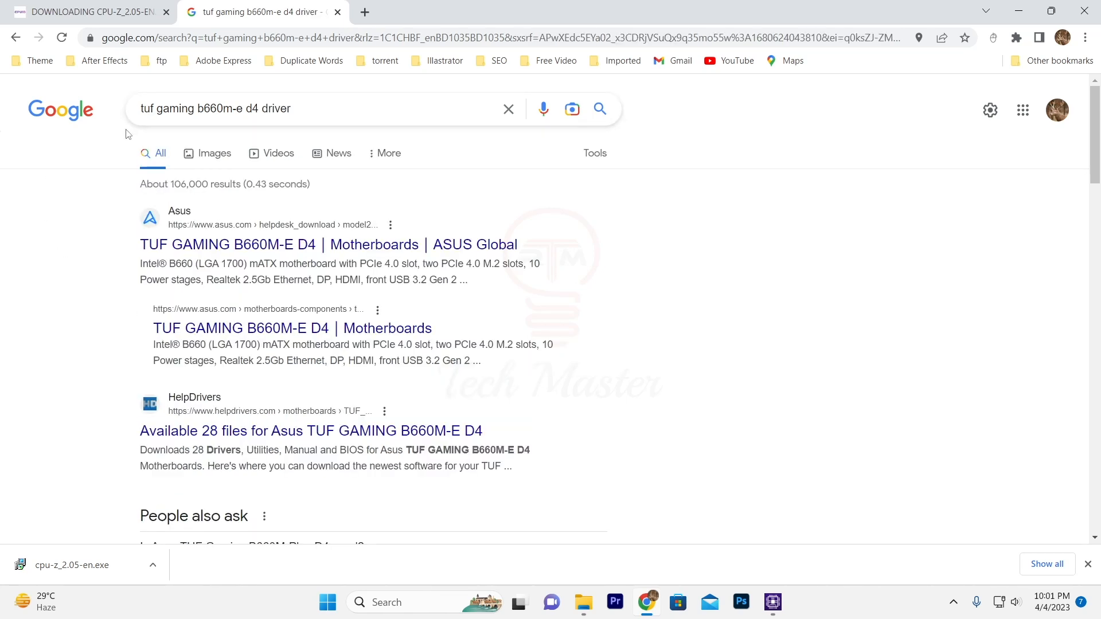
click(280, 250)
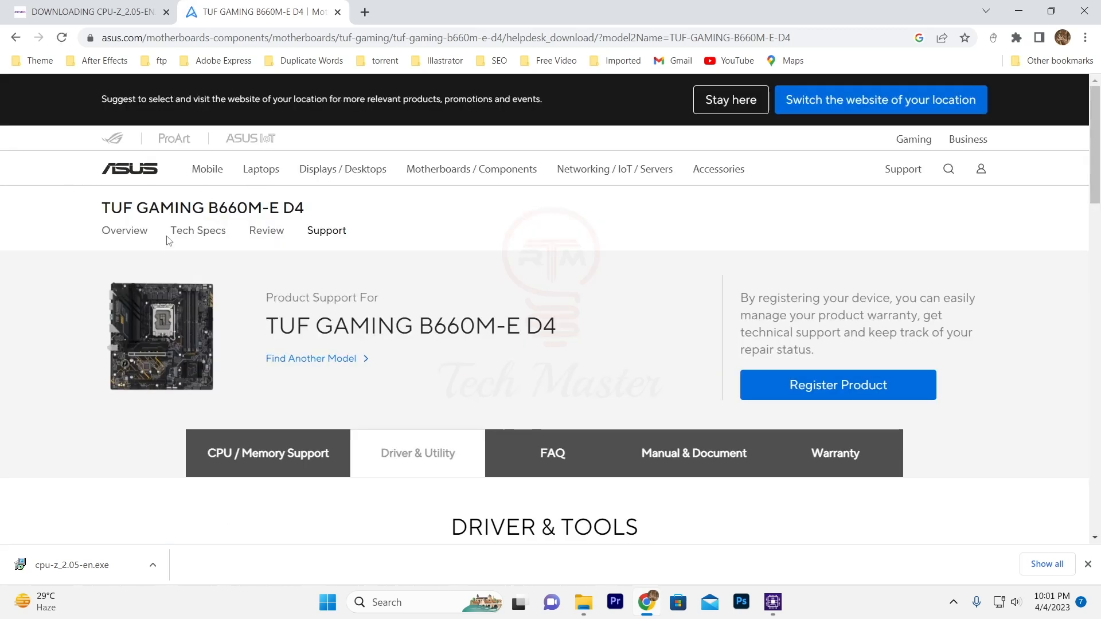
- Select Windows 10 64-bit as the operating system under Driver & Tools and show the LAN and Chipset drivers
scroll(168, 245, down, 5)
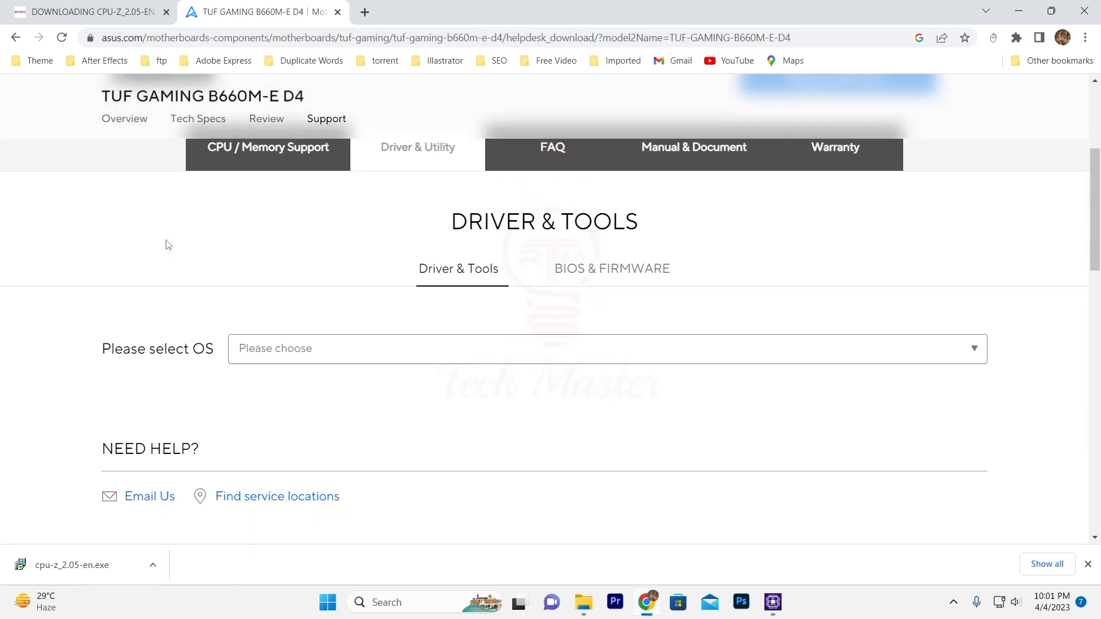
scroll(168, 245, up, 1)
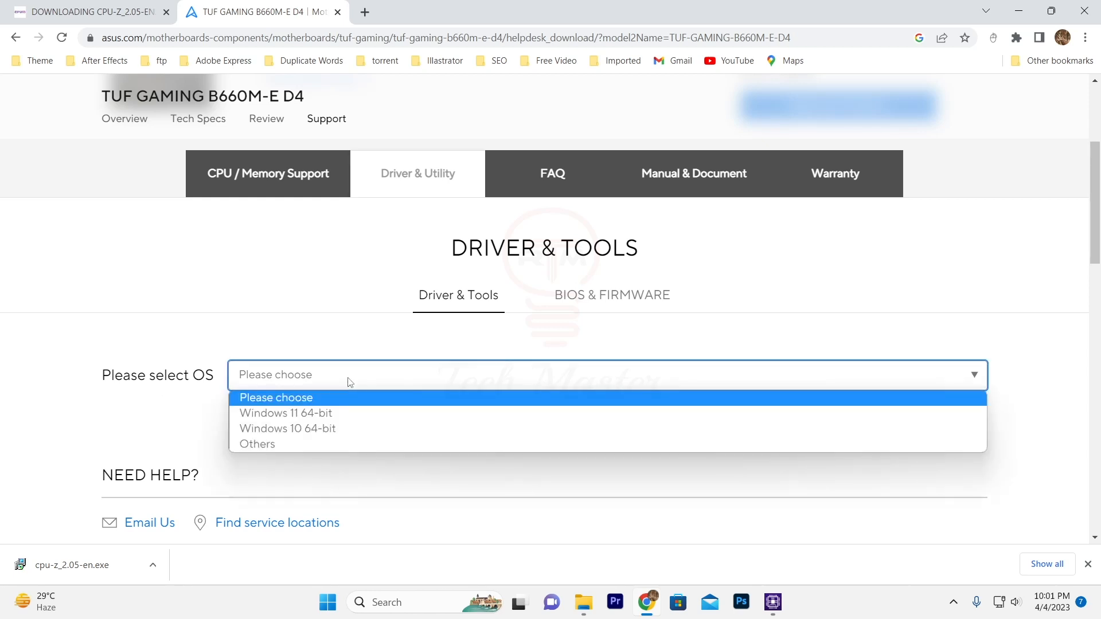
click(337, 433)
scroll(168, 387, down, 4)
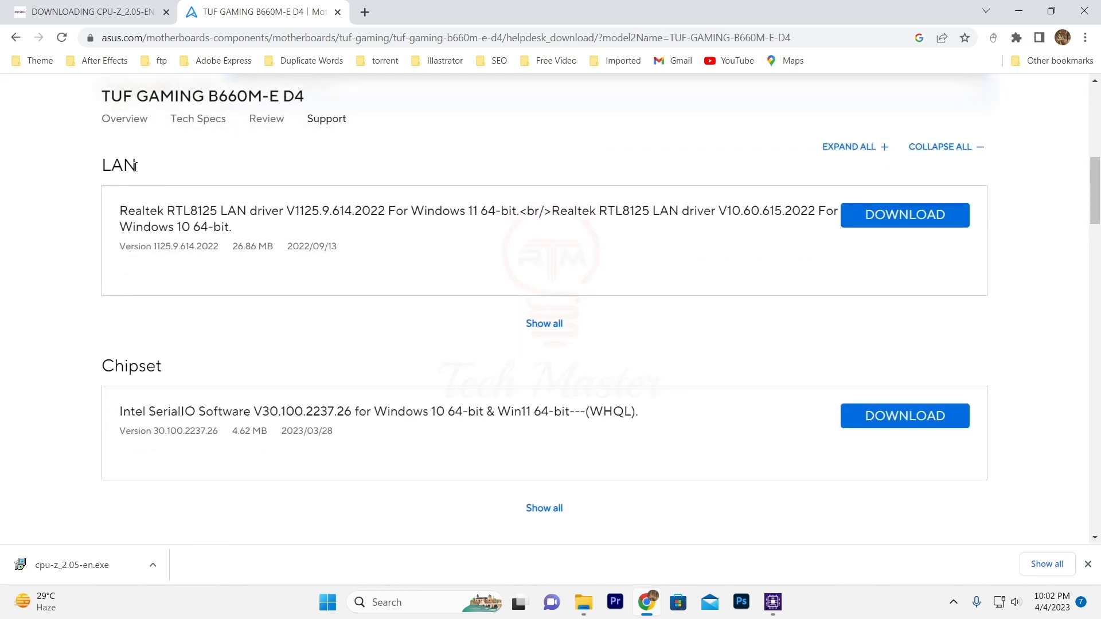
- Examine the LAN, Chipset, Audio and VGA Drivers sections of the TUF GAMING B660M-E D4 support page
scroll(310, 381, down, 4)
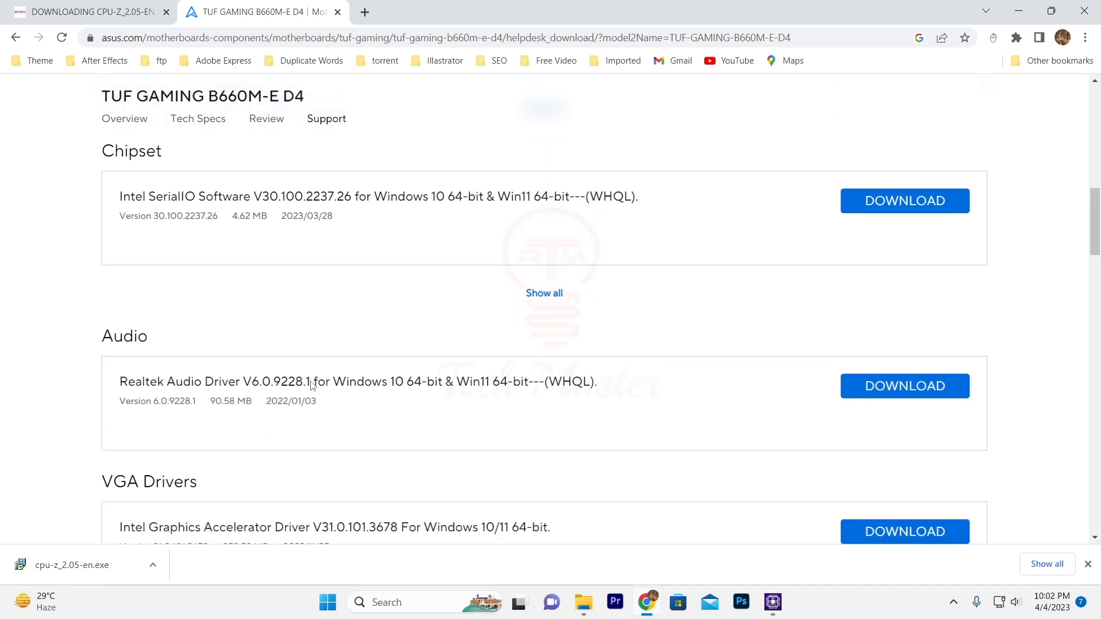
scroll(312, 383, up, 4)
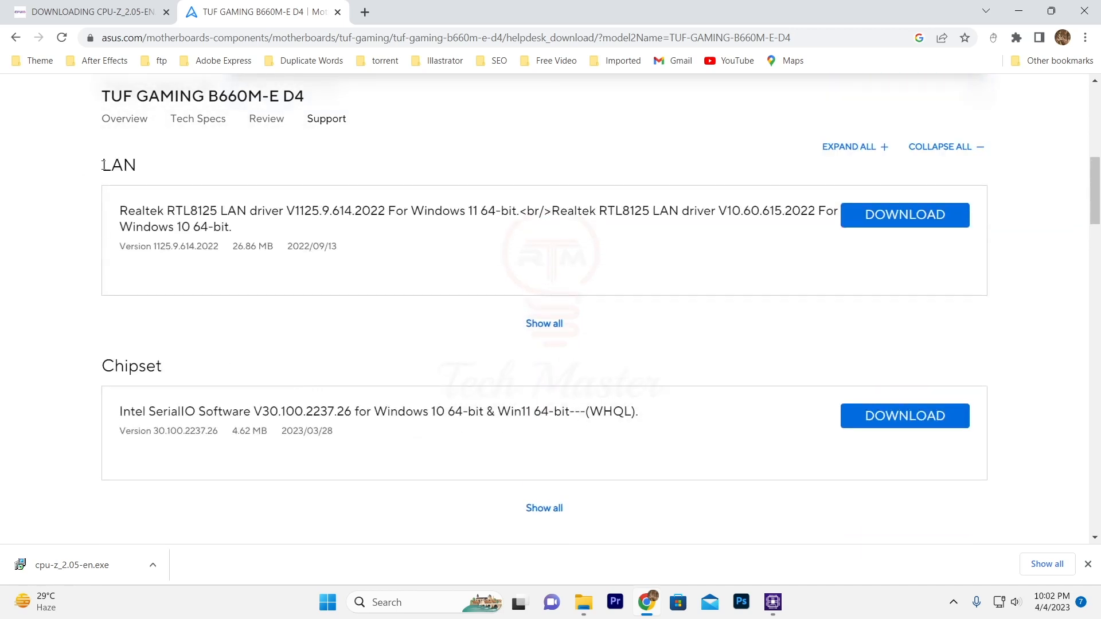
drag(103, 165, 142, 169)
scroll(118, 123, down, 4)
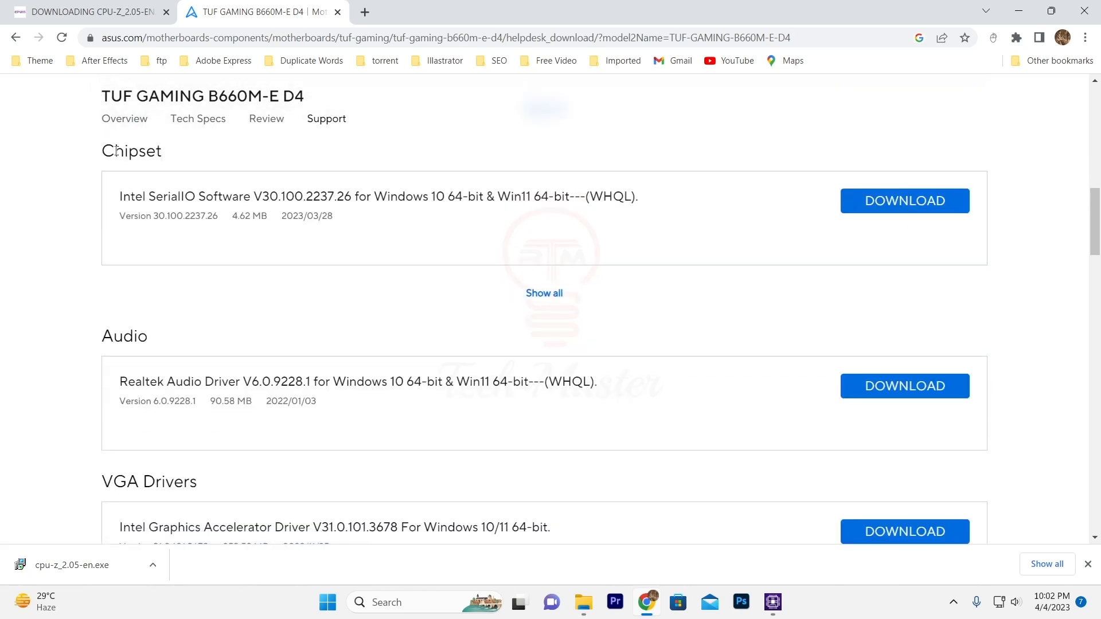
drag(104, 151, 168, 164)
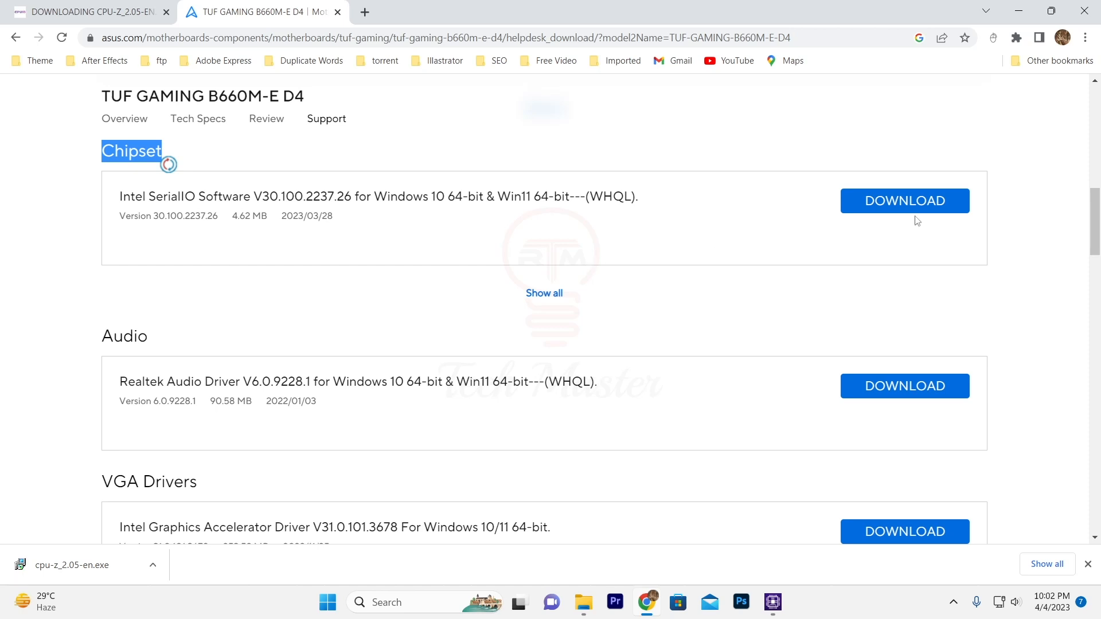
click(95, 163)
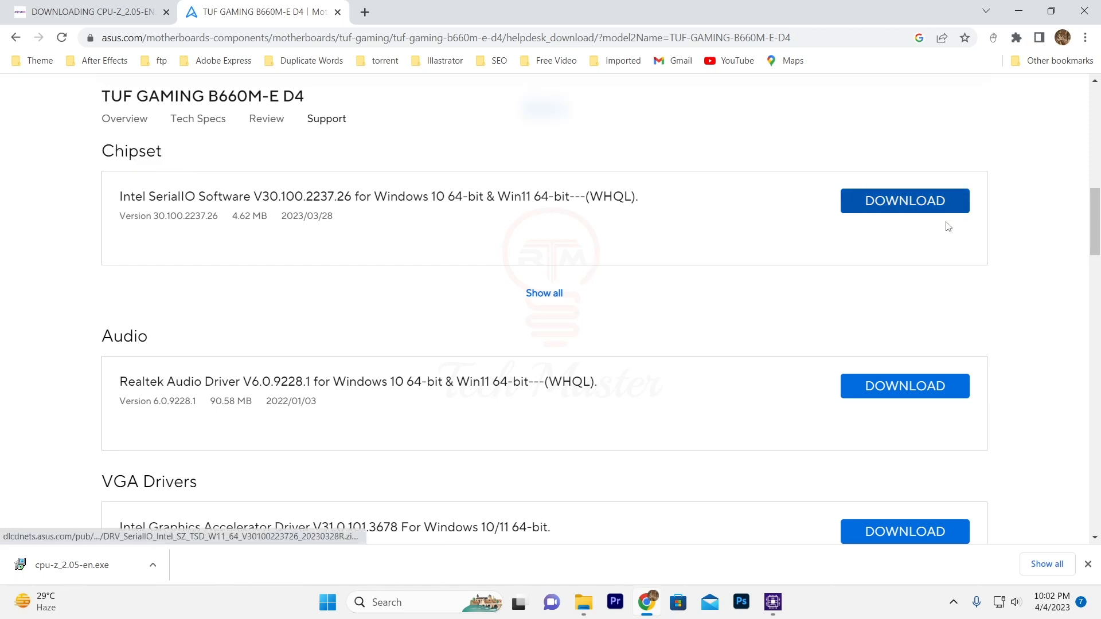
drag(103, 341, 151, 344)
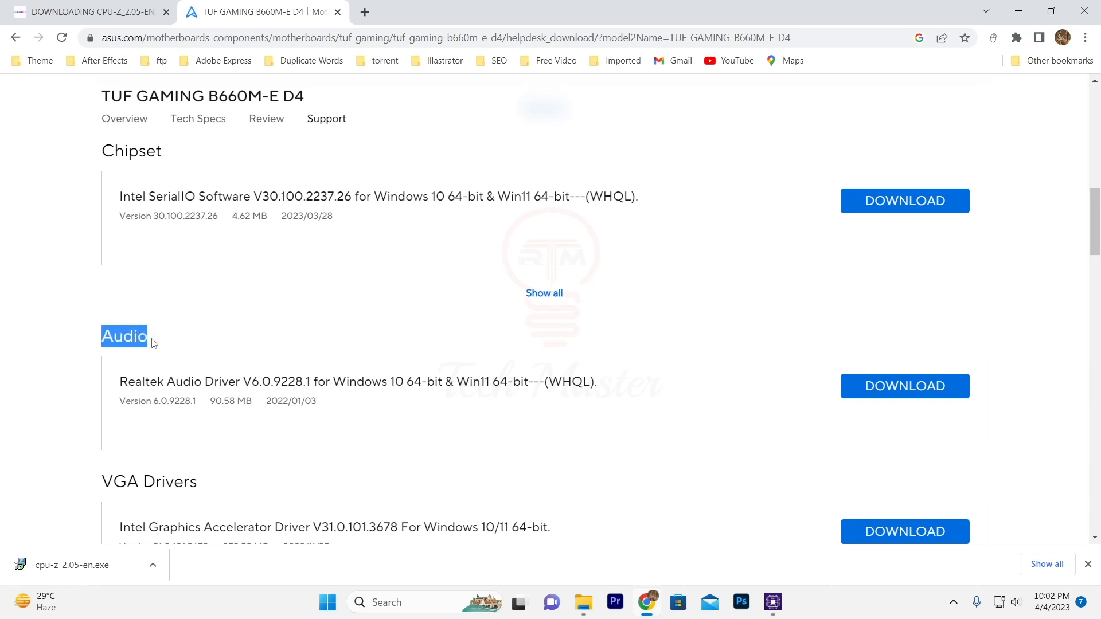
scroll(89, 352, down, 3)
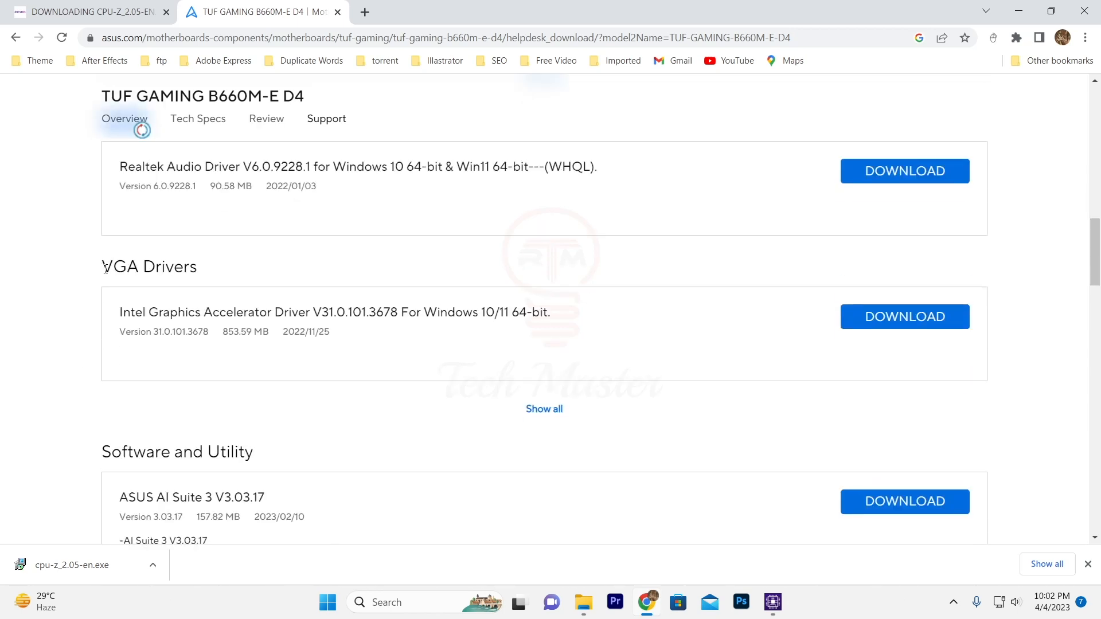
drag(103, 266, 235, 274)
scroll(114, 344, down, 1)
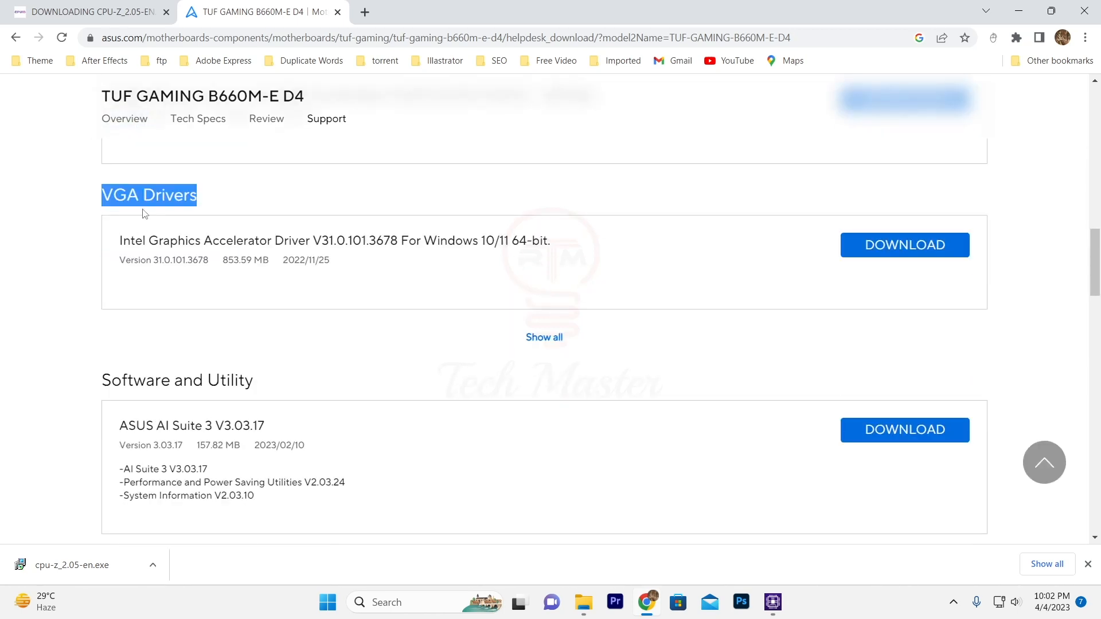
- Look through the Software and Utility, SATA and Armoury Crate downloads, then return to the Chipset section
scroll(188, 337, down, 6)
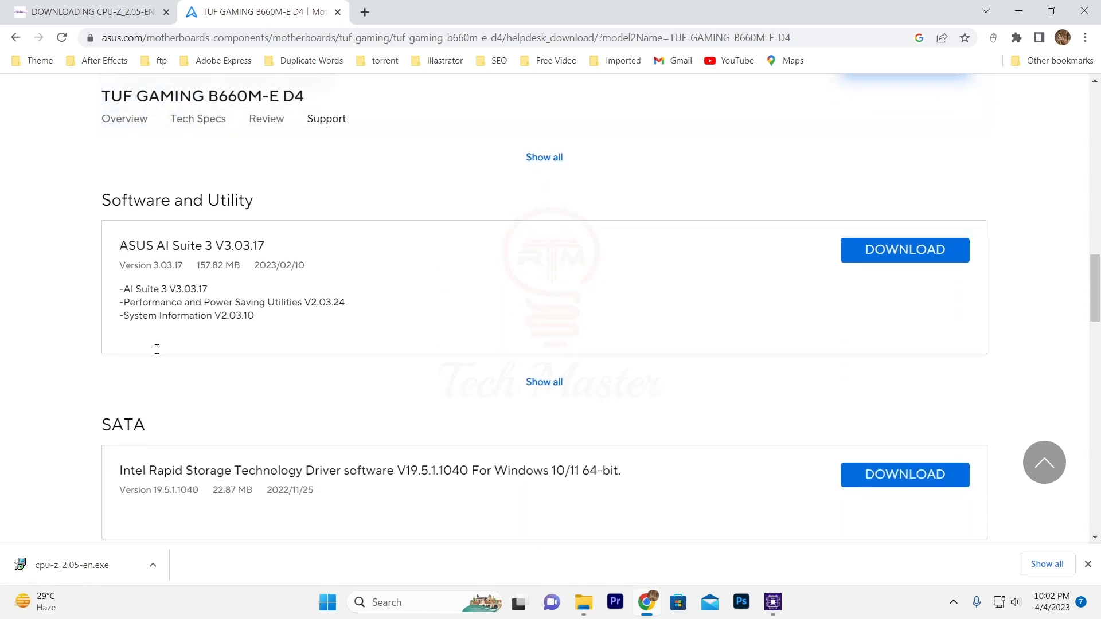
scroll(161, 430, down, 3)
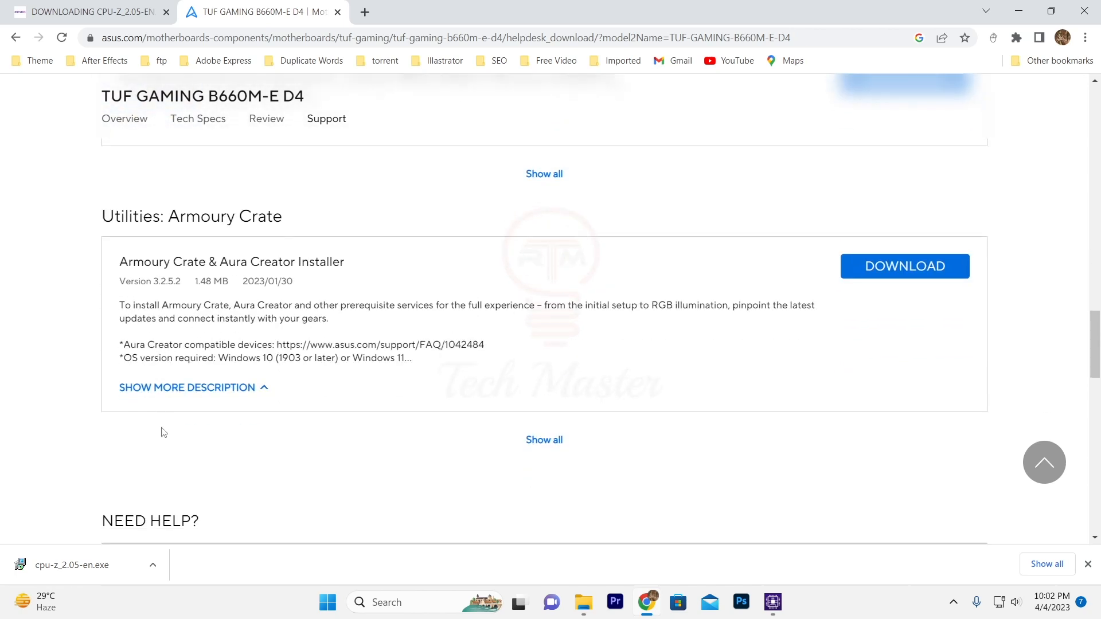
scroll(195, 467, up, 3)
scroll(286, 454, up, 1)
scroll(172, 475, down, 4)
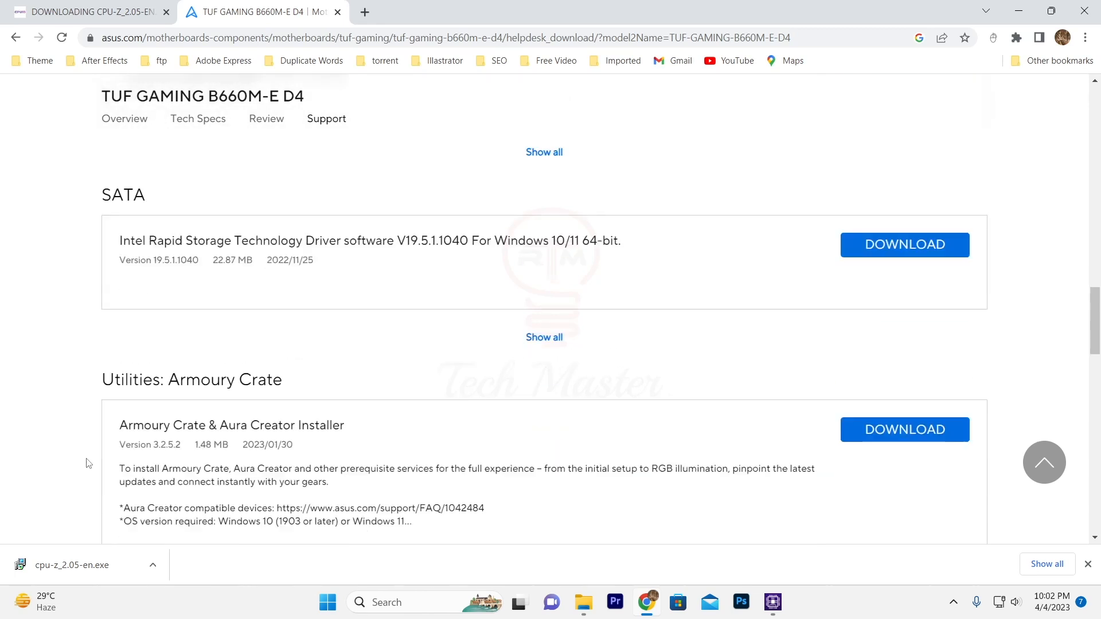
scroll(174, 472, up, 6)
scroll(172, 467, up, 11)
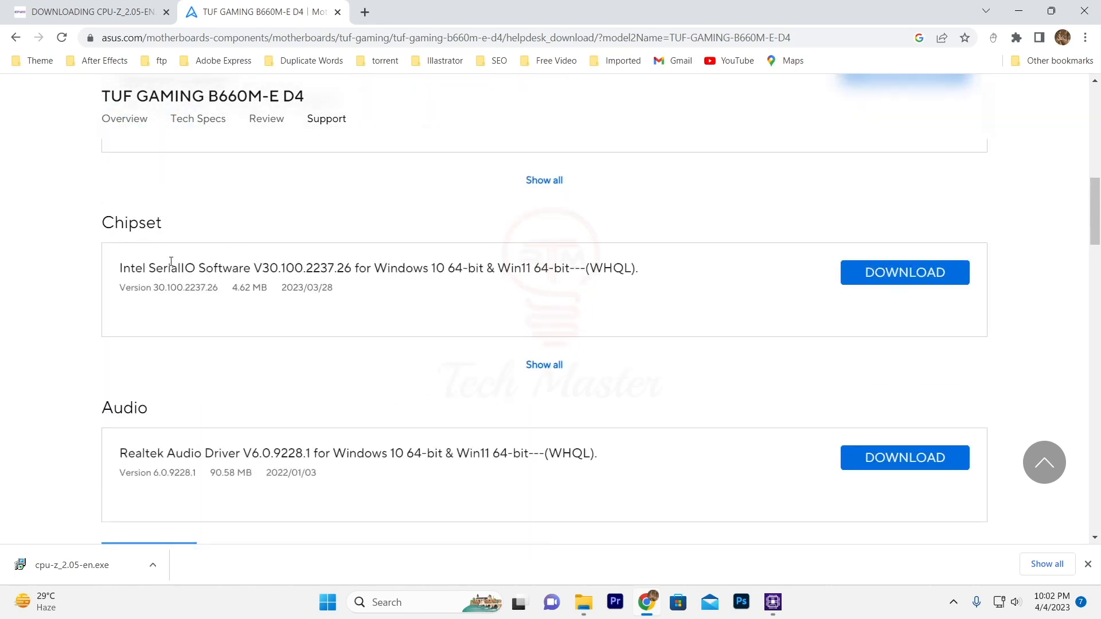
- Check the VGA Drivers entry, then switch to CPU-Z and view the Graphics details for the installed graphics card
scroll(160, 415, down, 8)
click(47, 399)
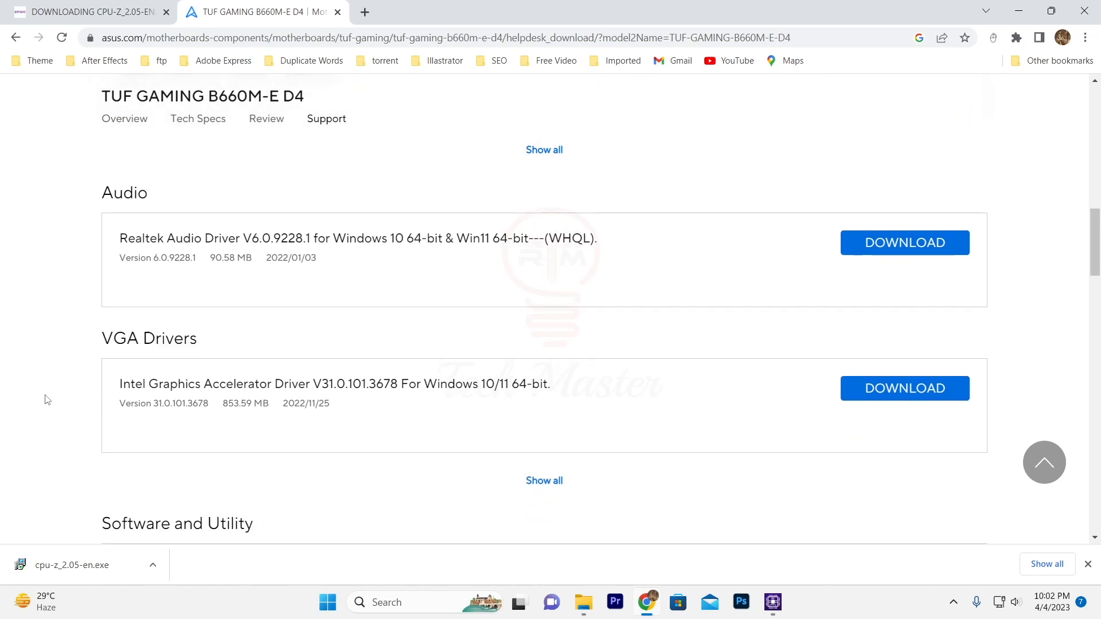
triple_click(196, 340)
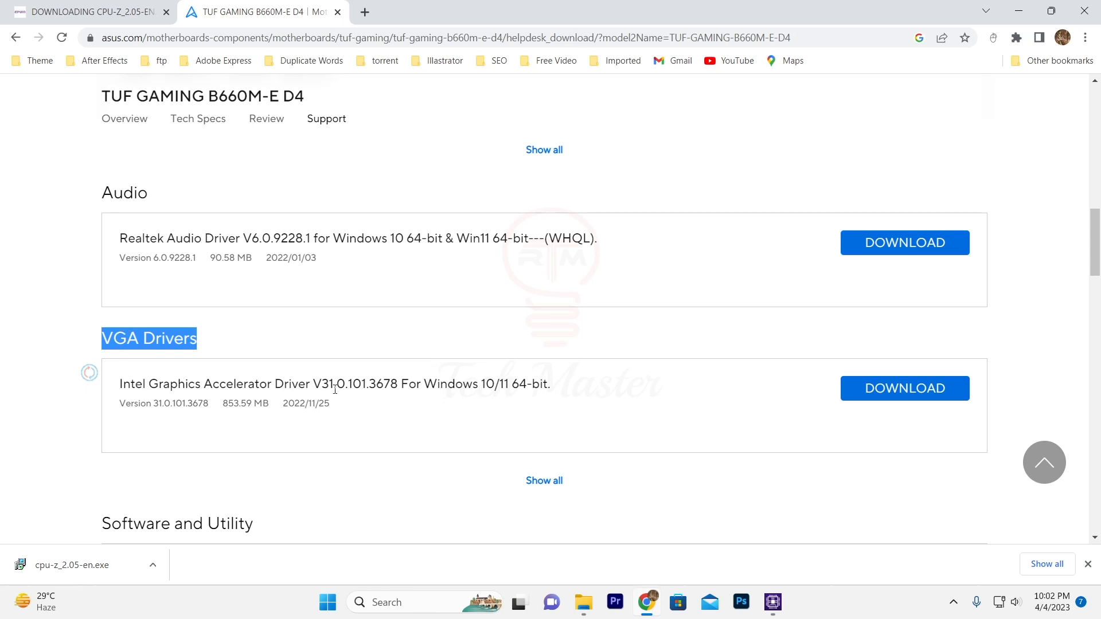
click(672, 522)
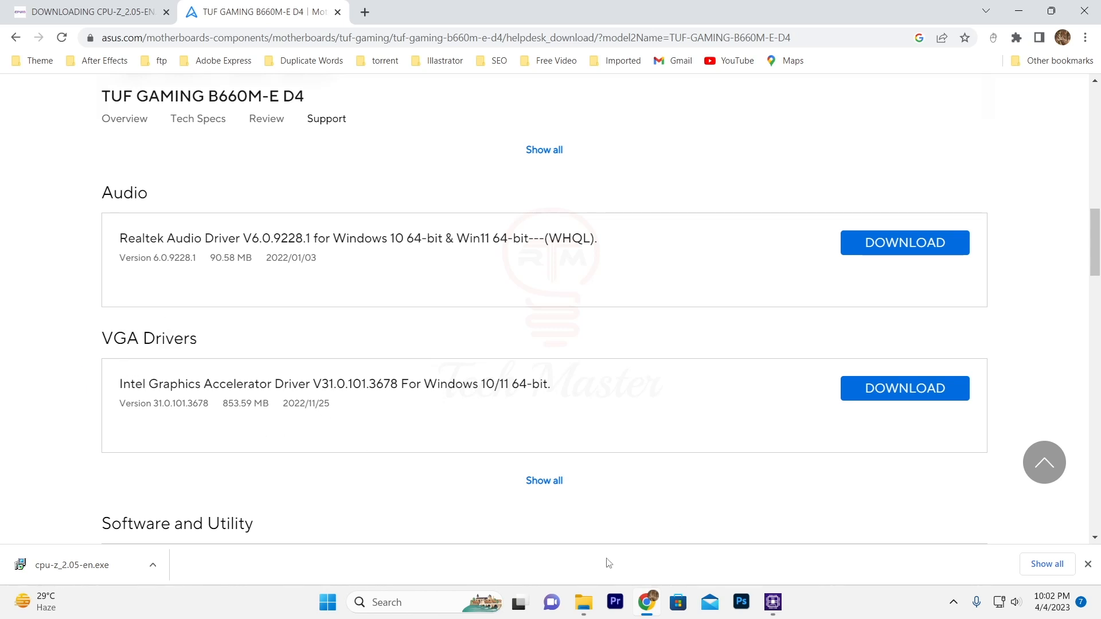
click(772, 602)
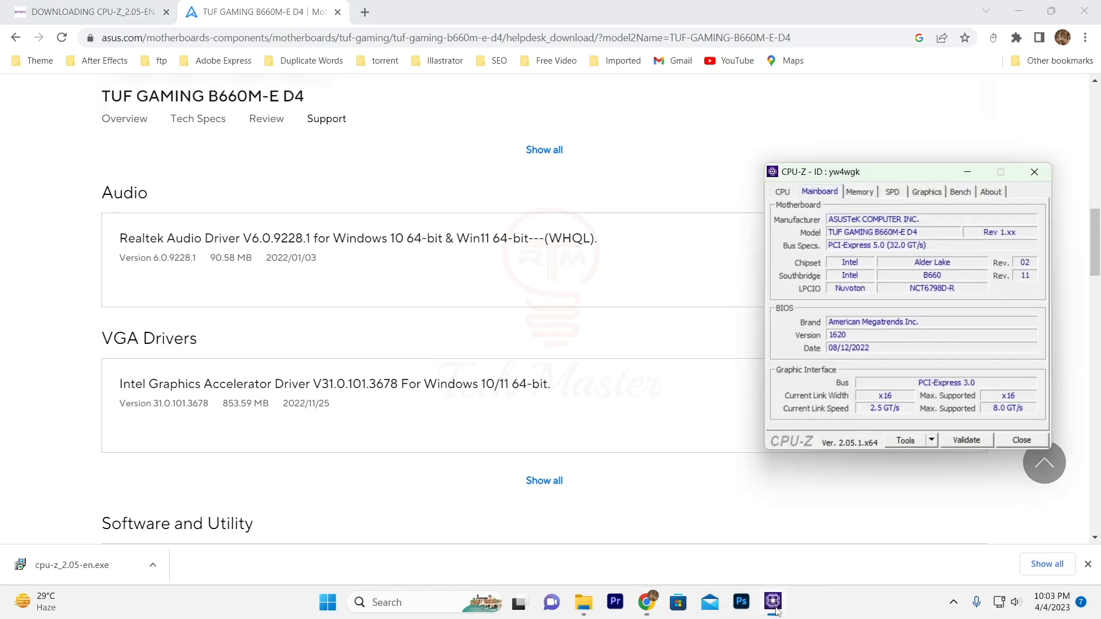
click(927, 192)
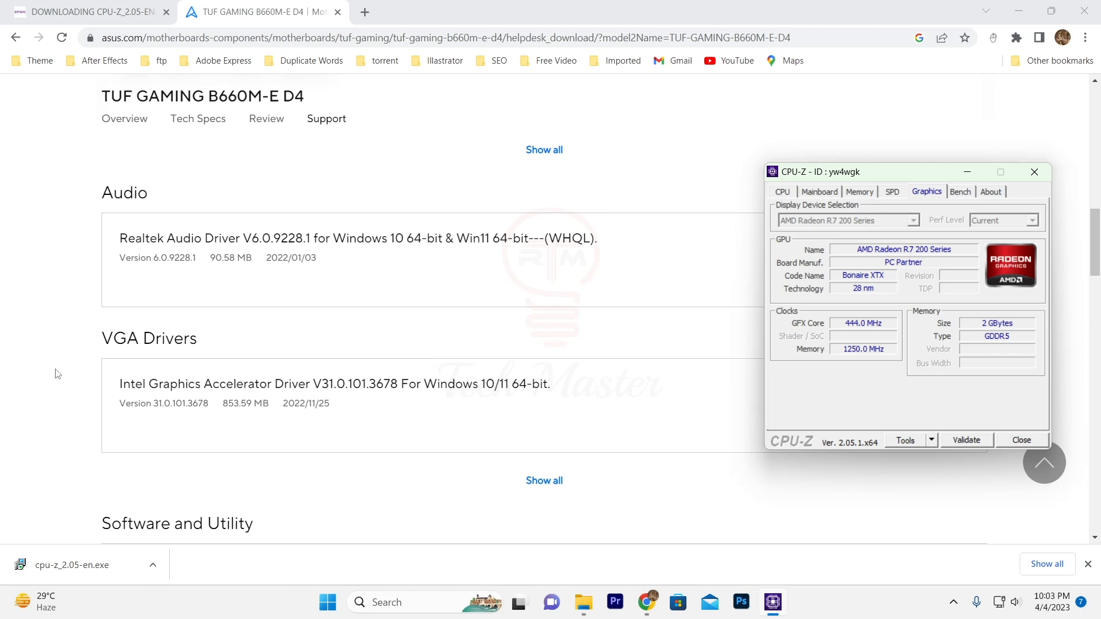
- Review the Windows 10 64-bit driver list on the ASUS page again, from LAN through Chipset and Audio
scroll(216, 350, up, 7)
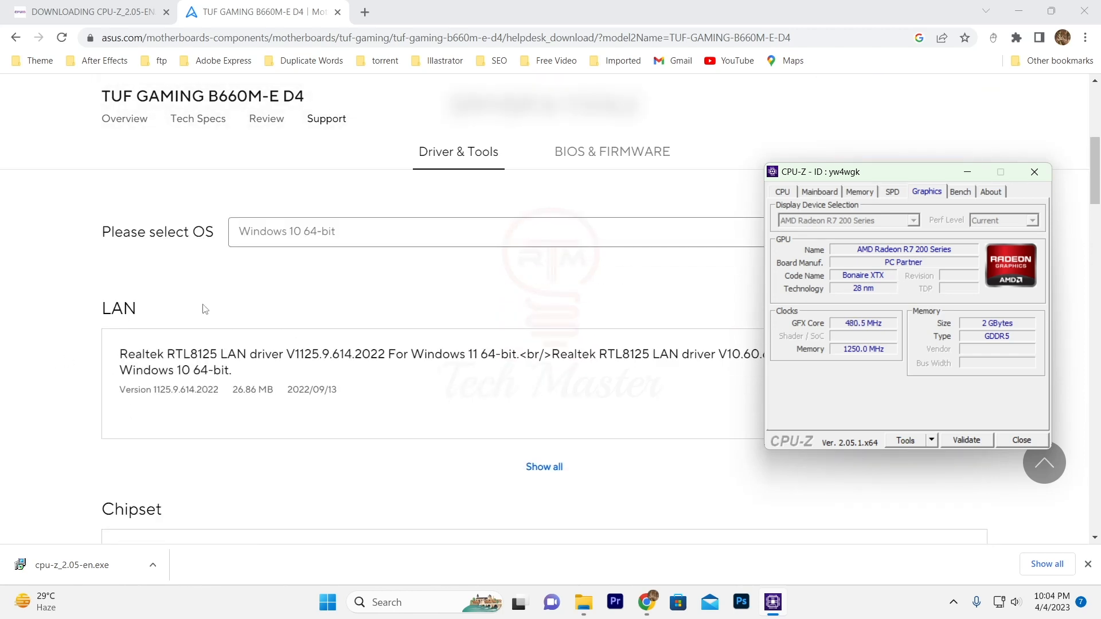
scroll(85, 312, down, 5)
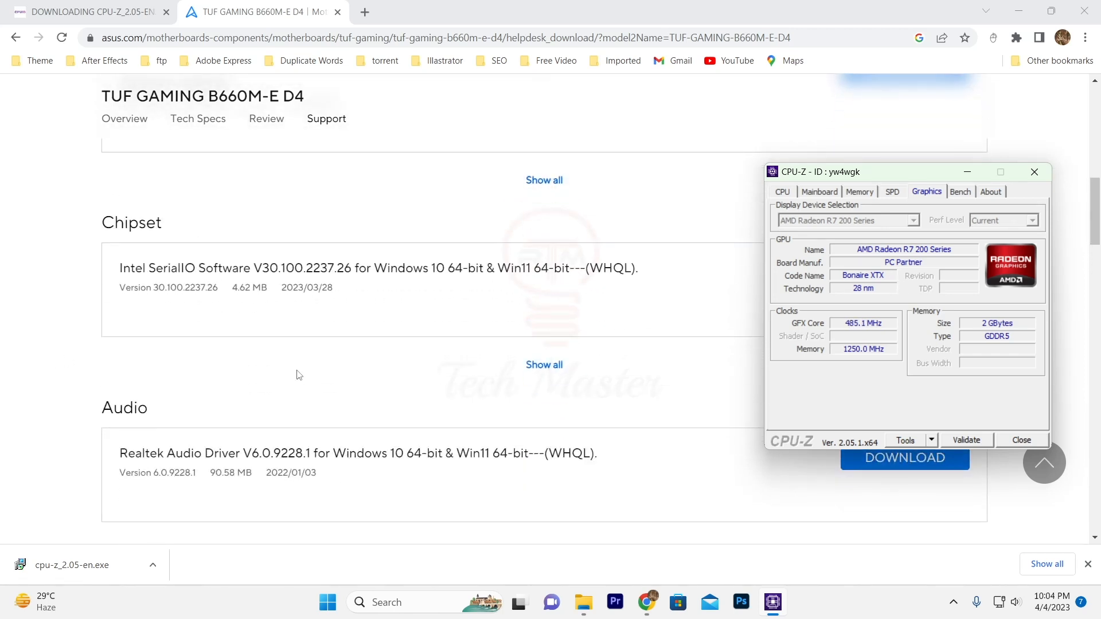
scroll(296, 375, down, 4)
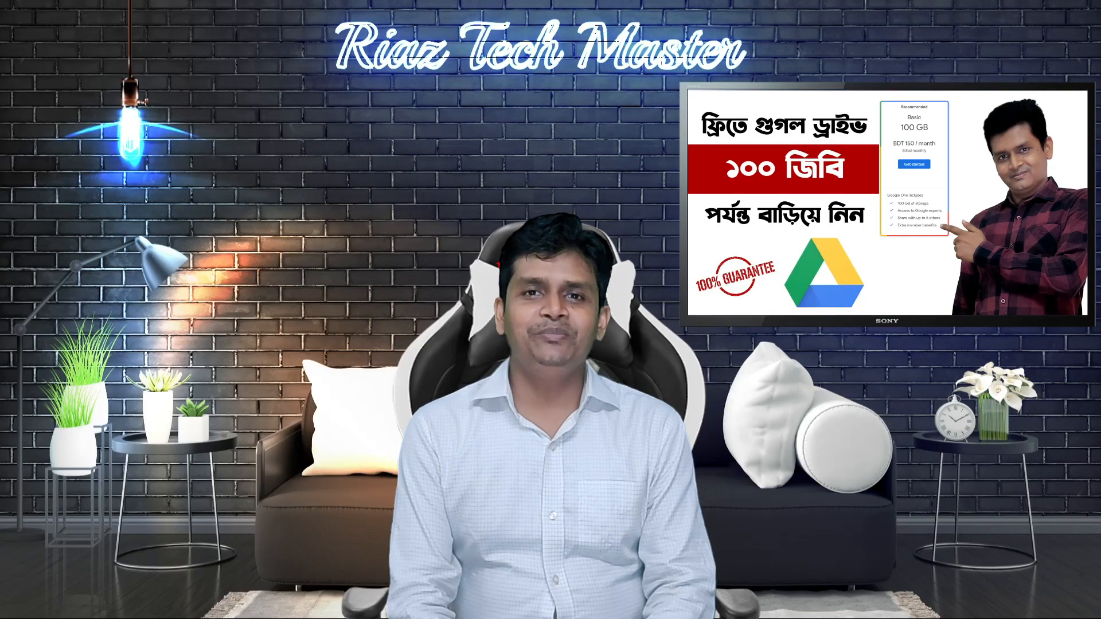